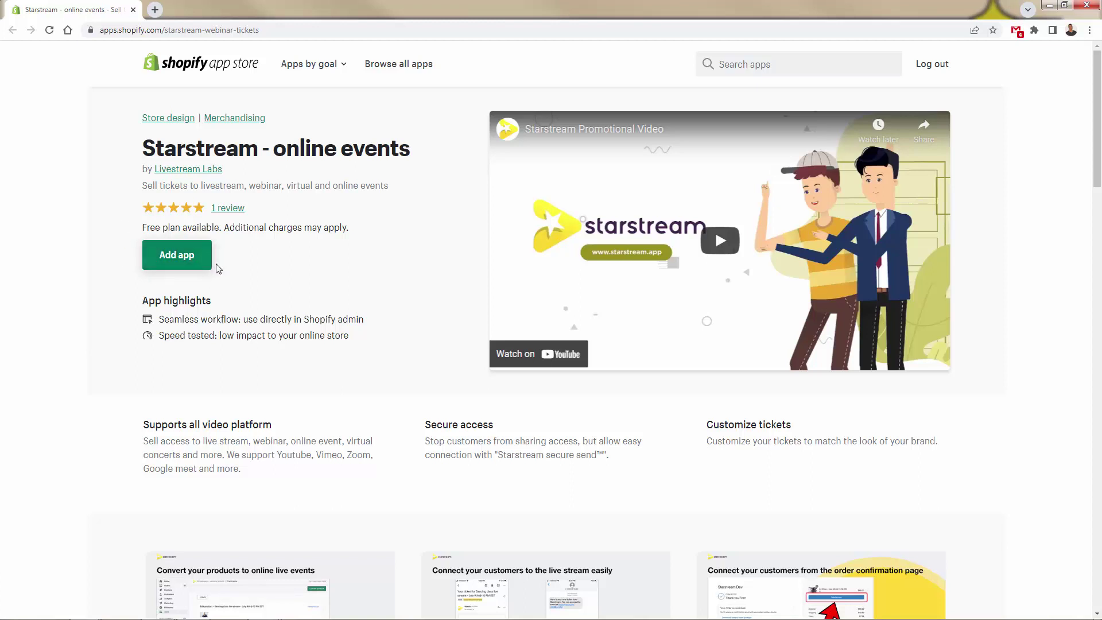
# Add and install the Starstream - webinar tickets app in the store.
pyautogui.click(176, 255)
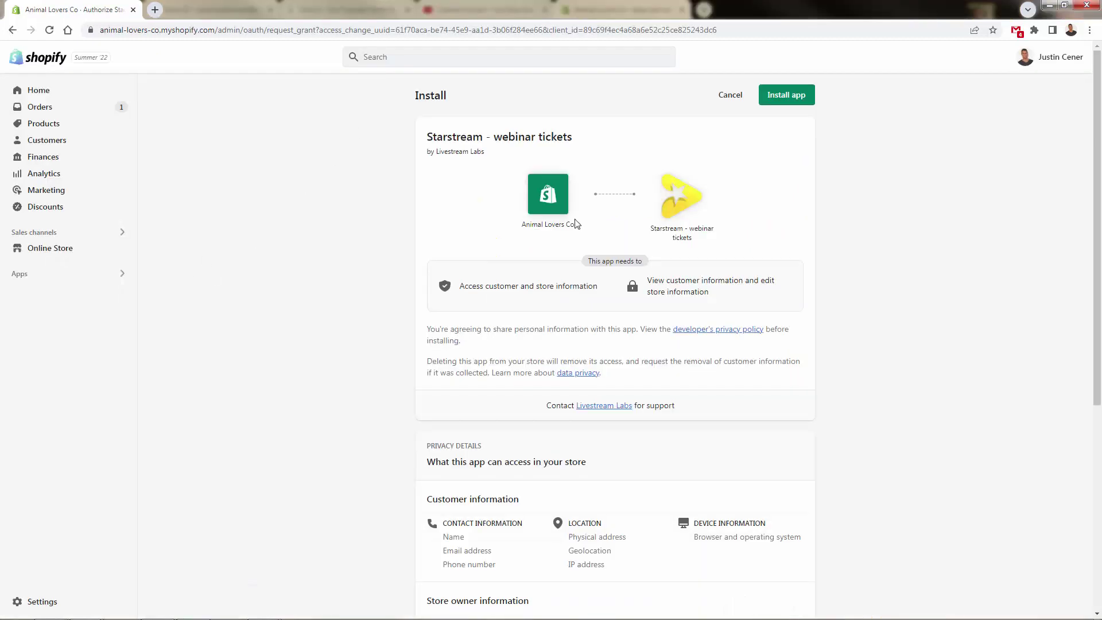
pyautogui.click(792, 97)
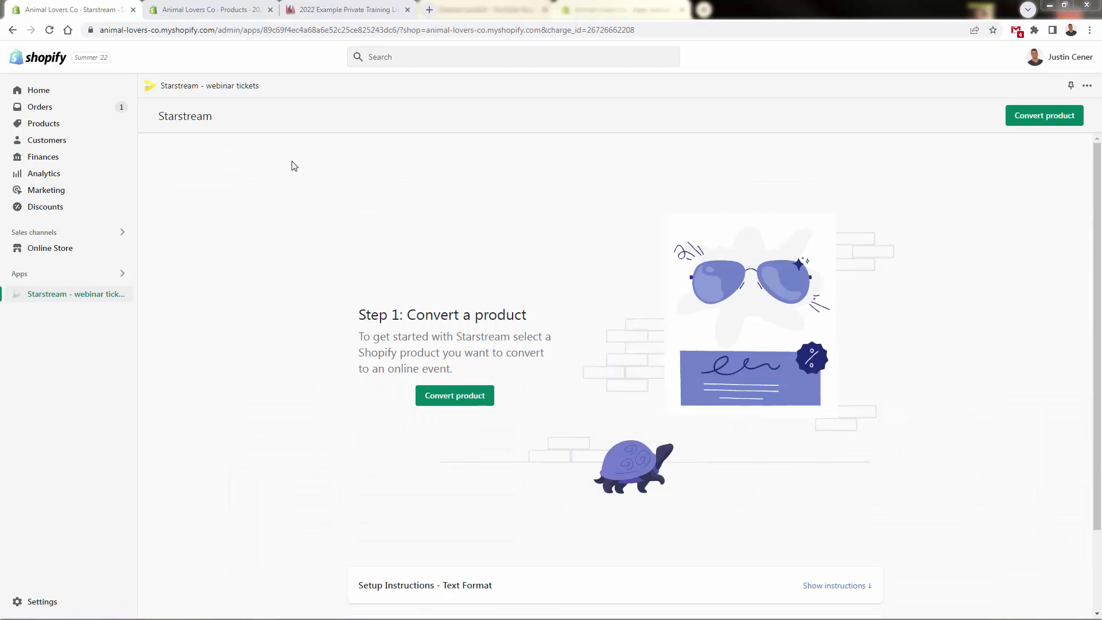
pyautogui.scroll(-1, 331, 272)
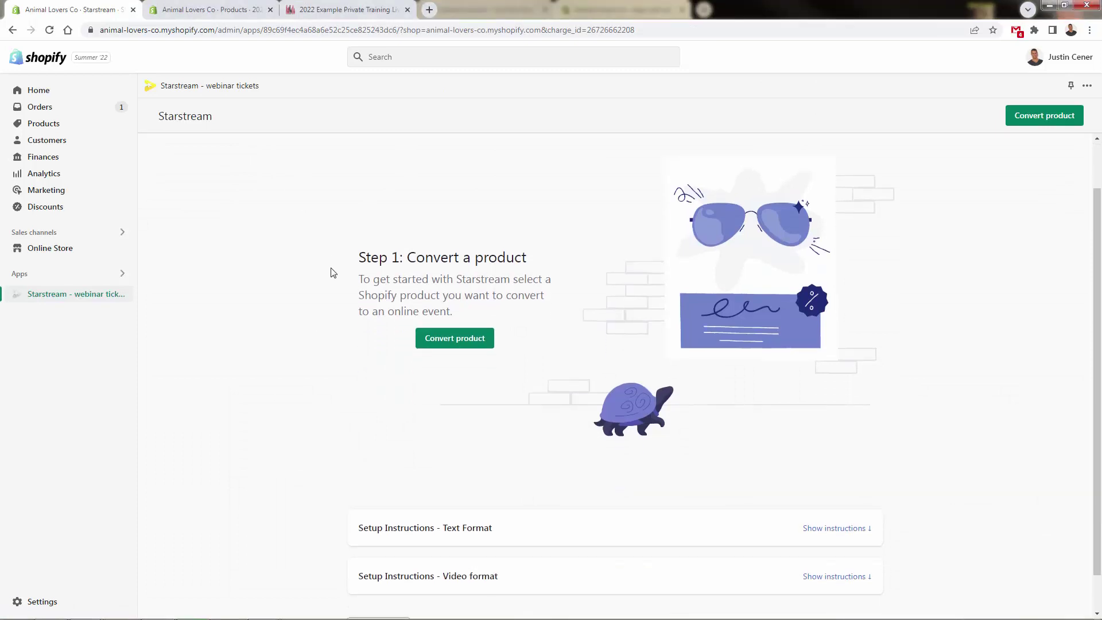
pyautogui.scroll(-1, 574, 373)
# Expand the Setup Instructions - Text Format section and read through it.
pyautogui.click(807, 484)
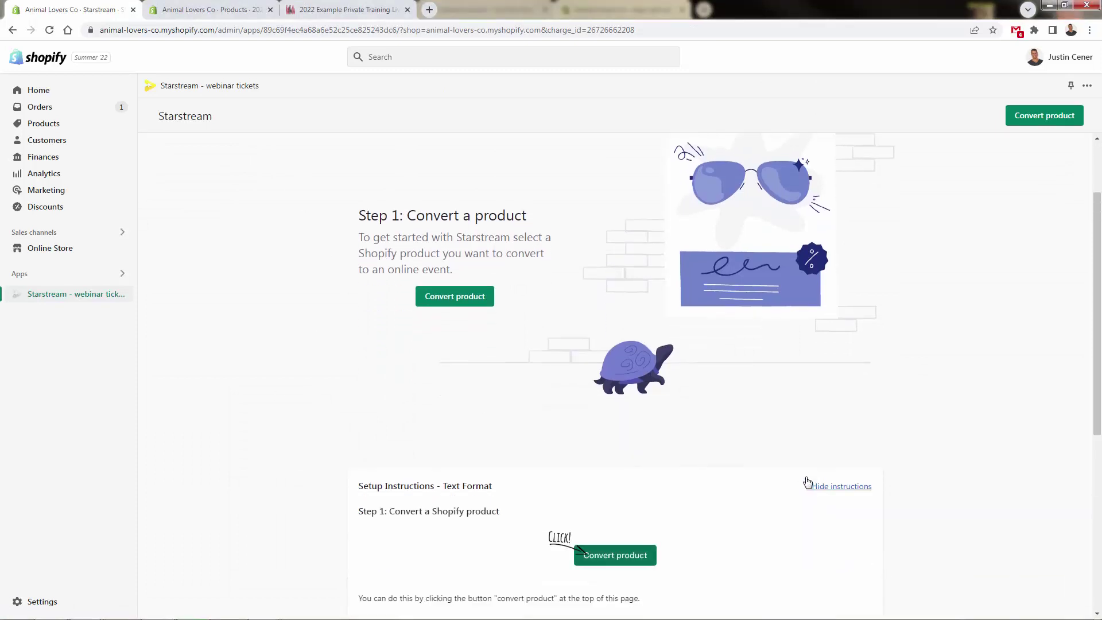
pyautogui.scroll(-3, 808, 482)
pyautogui.scroll(-2, 803, 481)
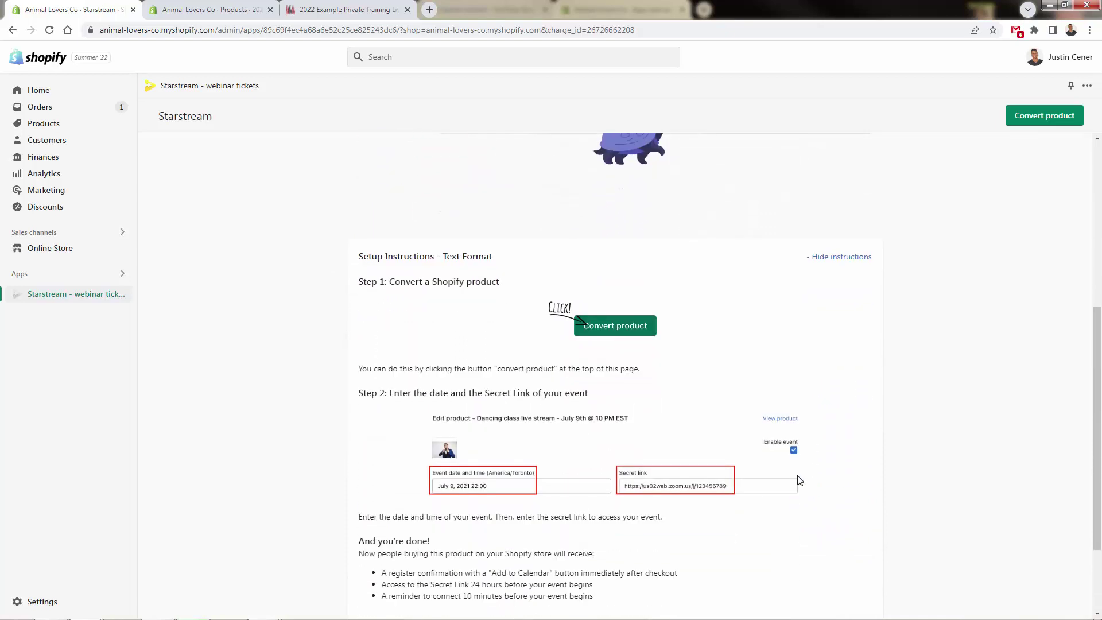
pyautogui.scroll(-1, 800, 479)
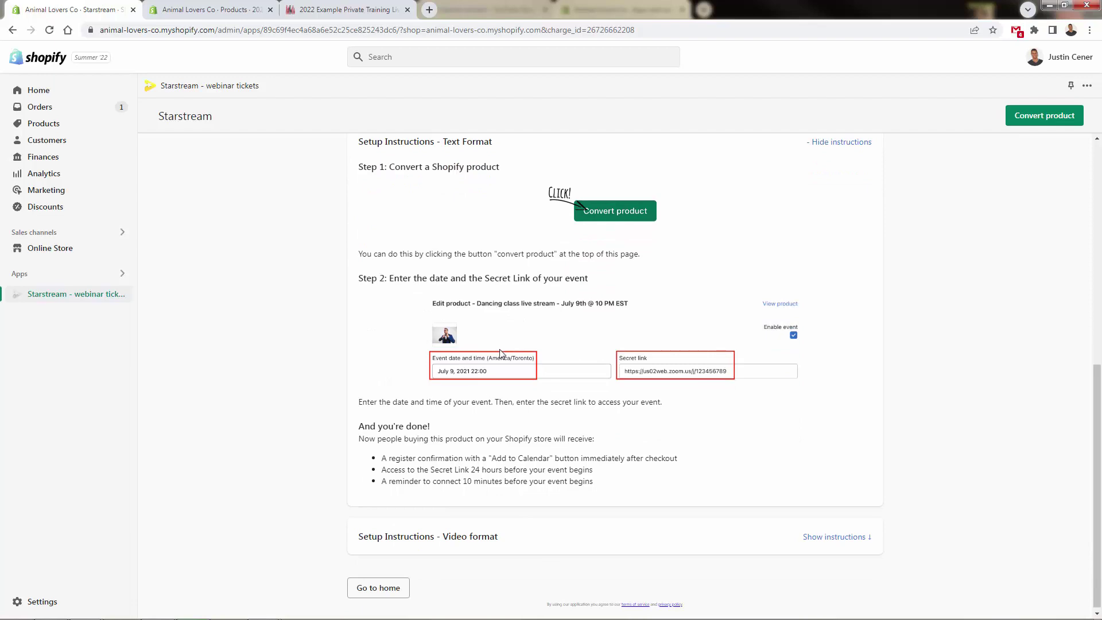
pyautogui.scroll(5, 500, 353)
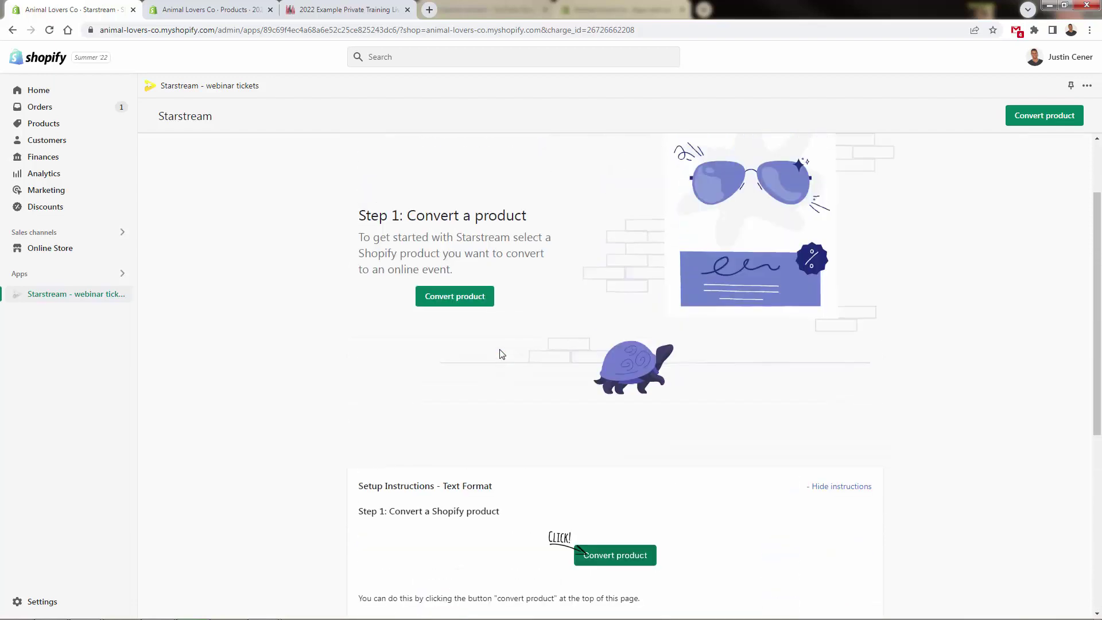
pyautogui.scroll(-4, 503, 365)
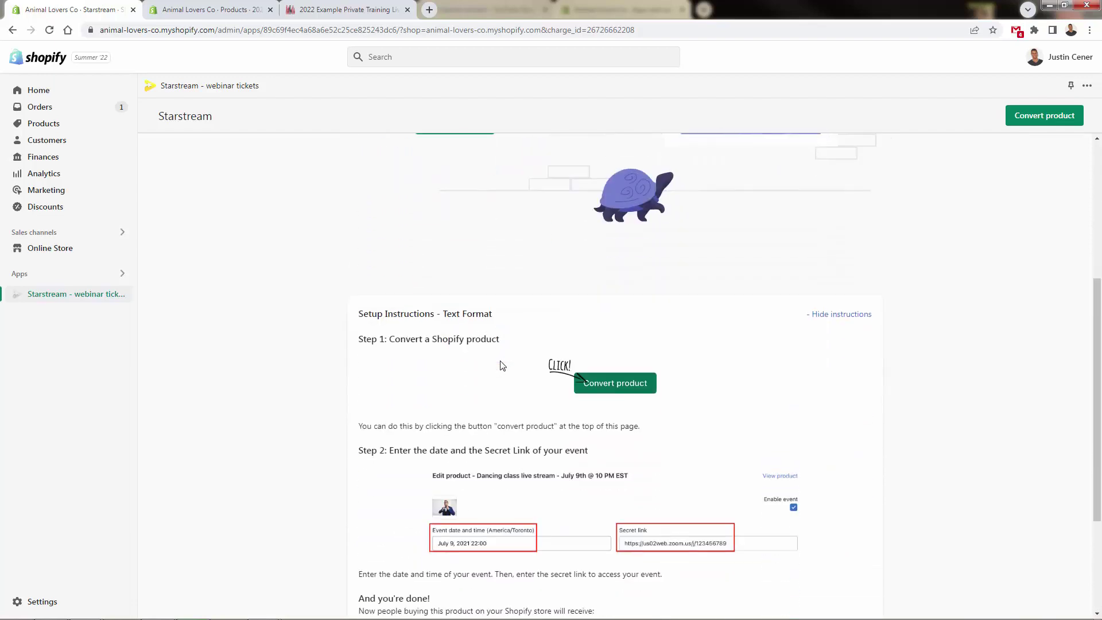
# Review the 2022 Example Private Training Live Webinar product's admin page.
pyautogui.click(192, 10)
pyautogui.scroll(-1, 474, 213)
pyautogui.scroll(1, 492, 359)
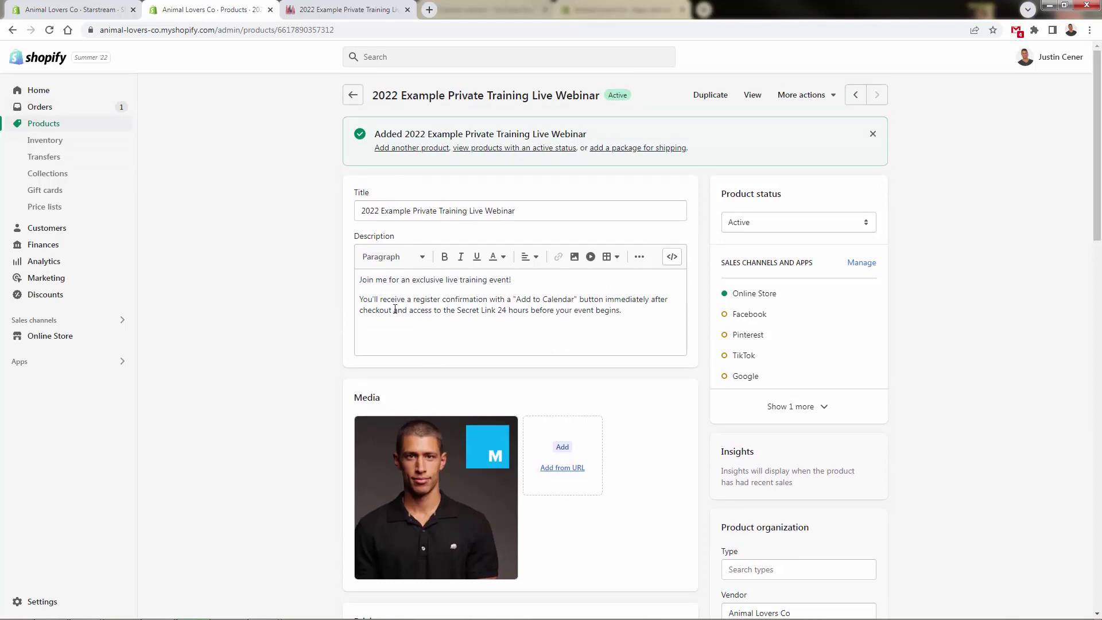
pyautogui.scroll(-4, 419, 287)
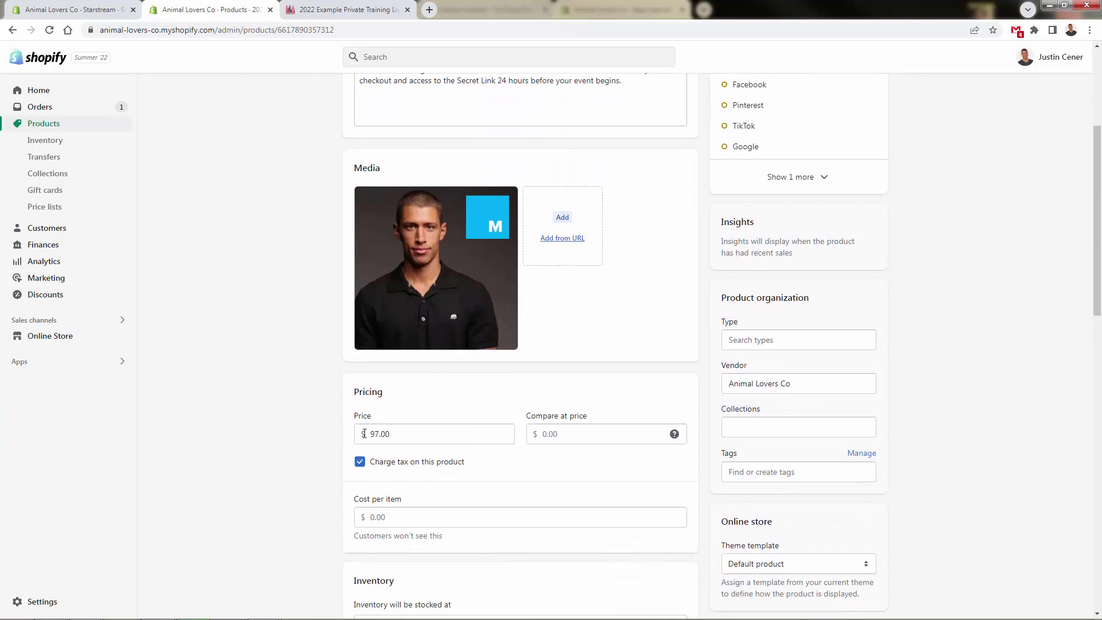
pyautogui.scroll(4, 394, 413)
# View the webinar's storefront page, pointing out its title and $97.00 price.
pyautogui.click(374, 7)
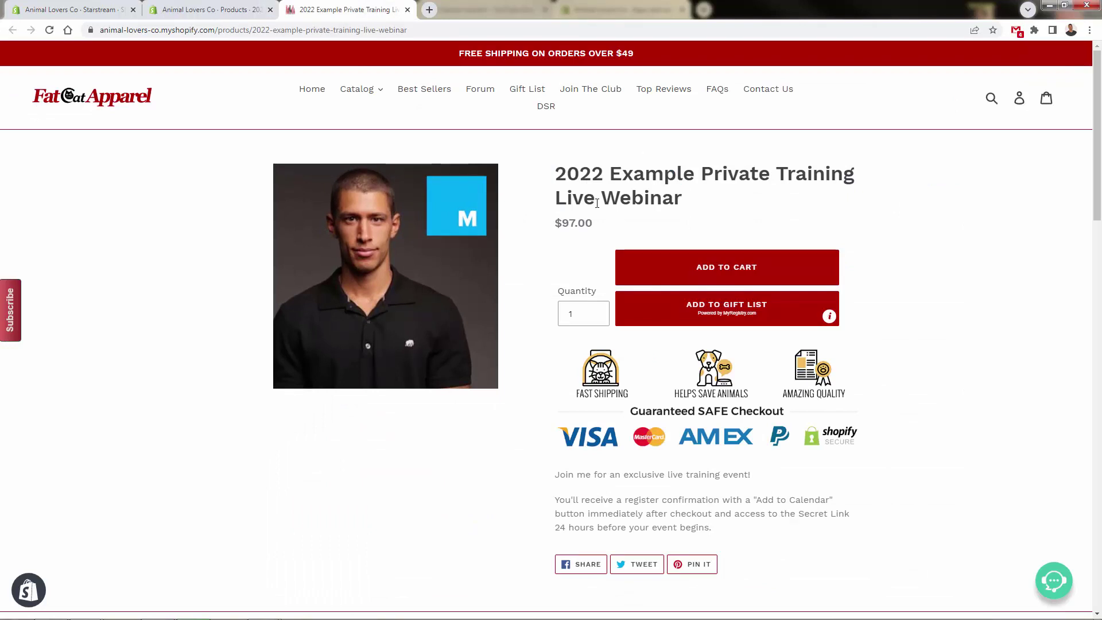
pyautogui.moveTo(599, 223); pyautogui.dragTo(561, 171)
pyautogui.click(560, 294)
pyautogui.moveTo(675, 235); pyautogui.dragTo(591, 172)
pyautogui.click(567, 175)
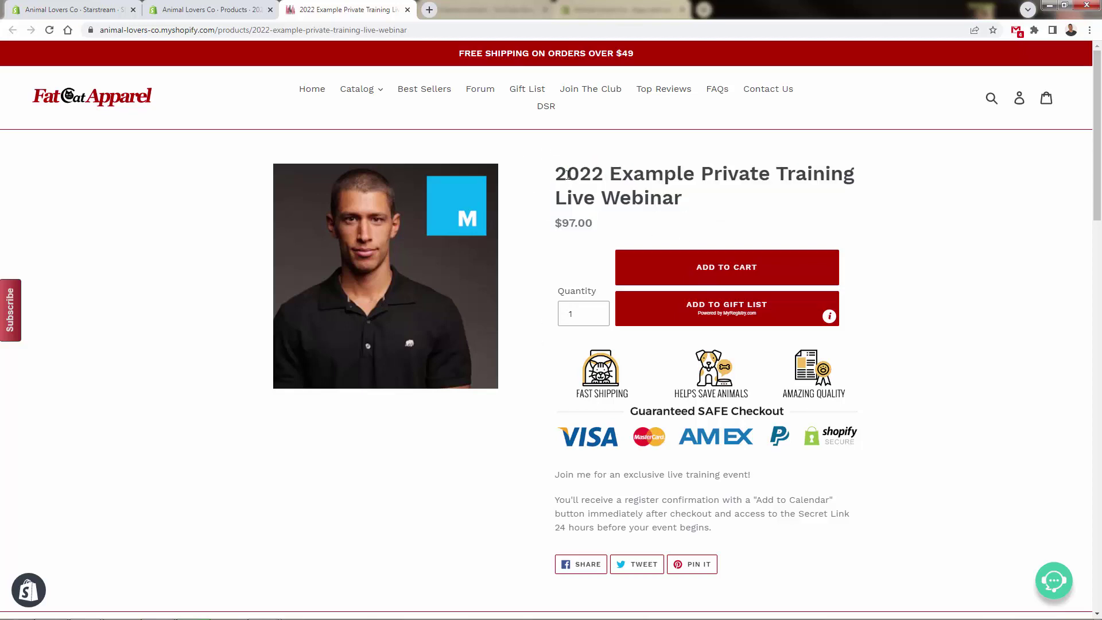
# Return to the Starstream app and scroll through its Setup Instructions.
pyautogui.click(78, 10)
pyautogui.scroll(-1, 251, 295)
pyautogui.scroll(-2, 251, 295)
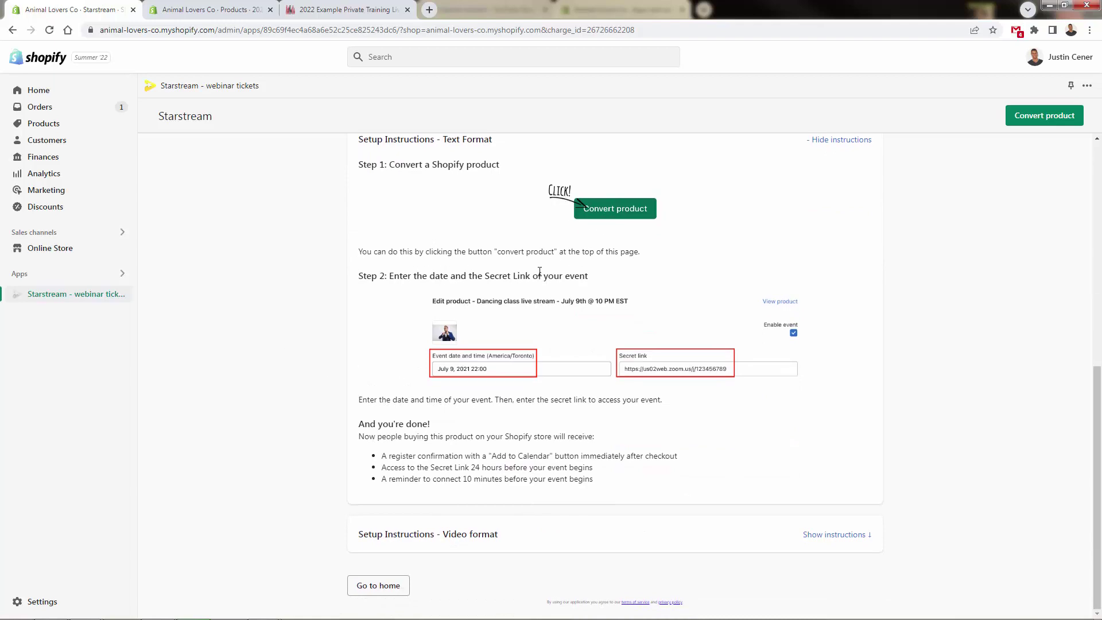
pyautogui.scroll(5, 546, 279)
pyautogui.scroll(-5, 431, 300)
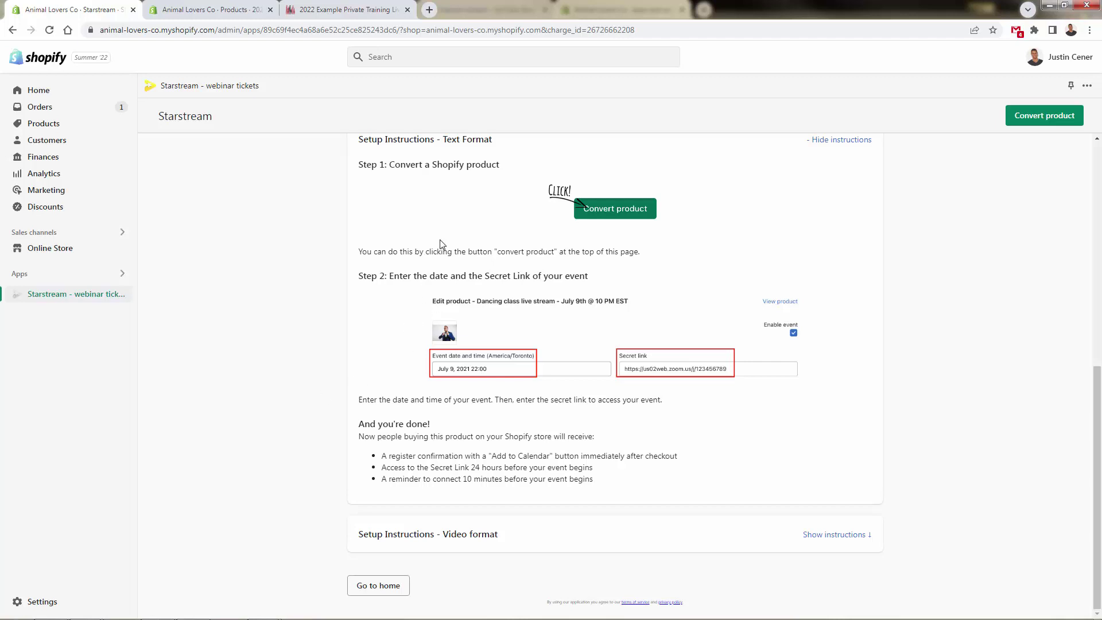
pyautogui.scroll(1, 432, 284)
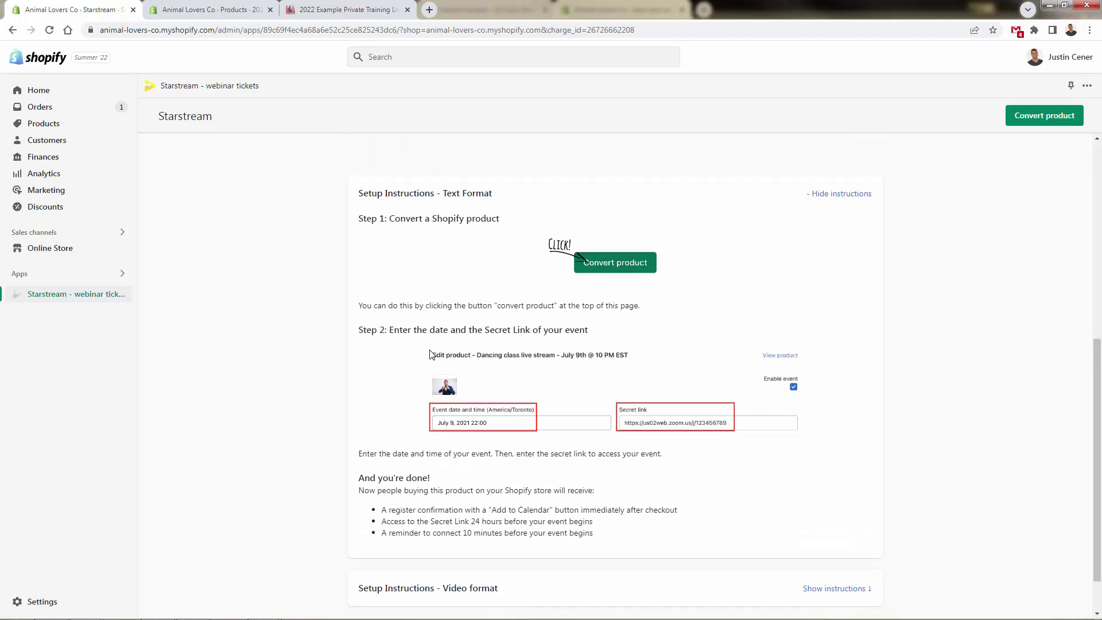
pyautogui.scroll(-1, 432, 354)
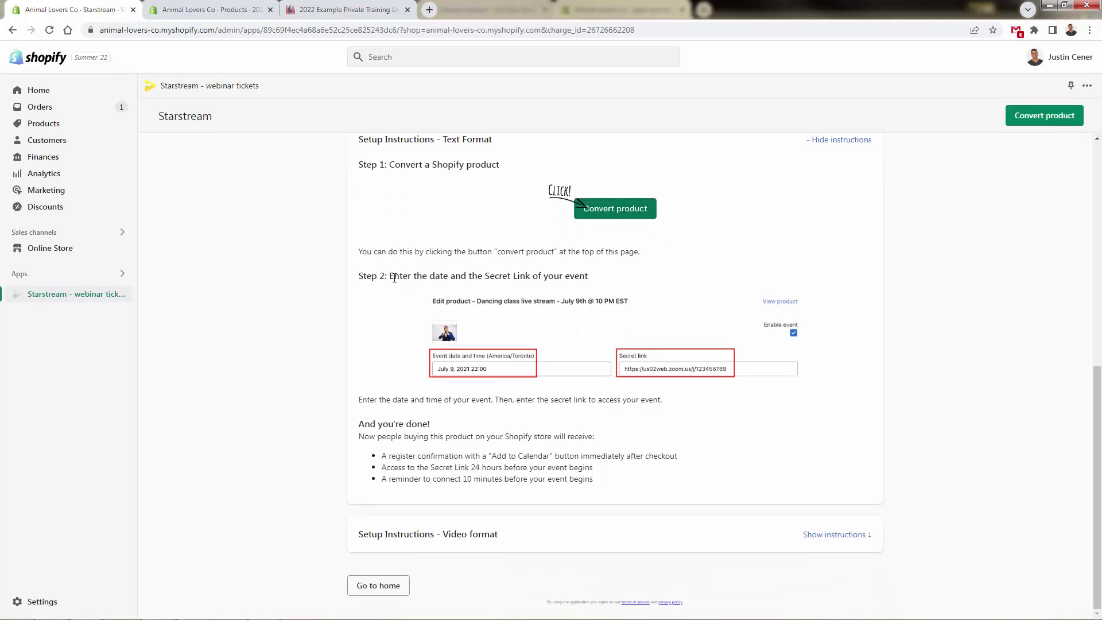
# Highlight the Step 2 date and secret link heading and its register and reminder bullets.
pyautogui.moveTo(360, 260); pyautogui.dragTo(470, 289)
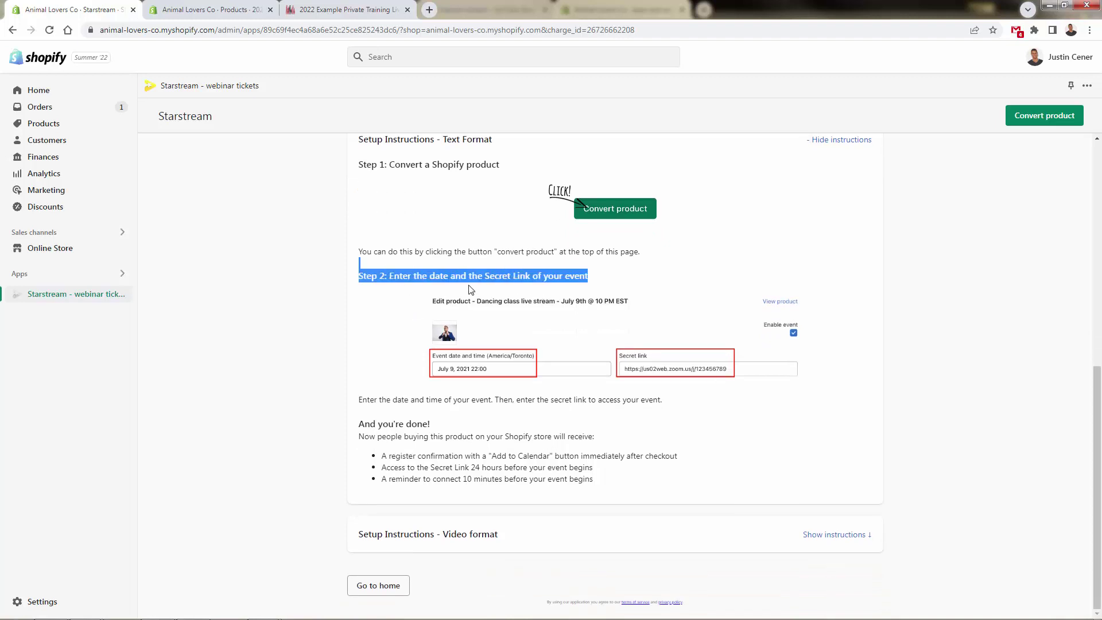
pyautogui.click(518, 281)
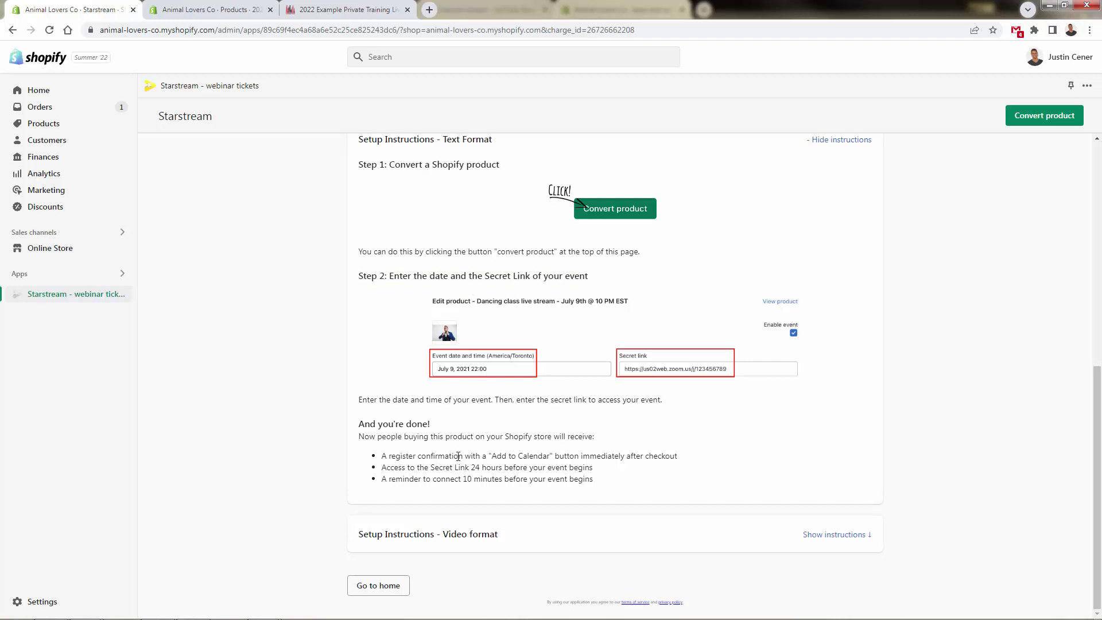
pyautogui.doubleClick(411, 458)
pyautogui.click(410, 458)
pyautogui.tripleClick(519, 455)
pyautogui.click(519, 455)
pyautogui.tripleClick(475, 478)
pyautogui.click(490, 454)
pyautogui.scroll(8, 490, 454)
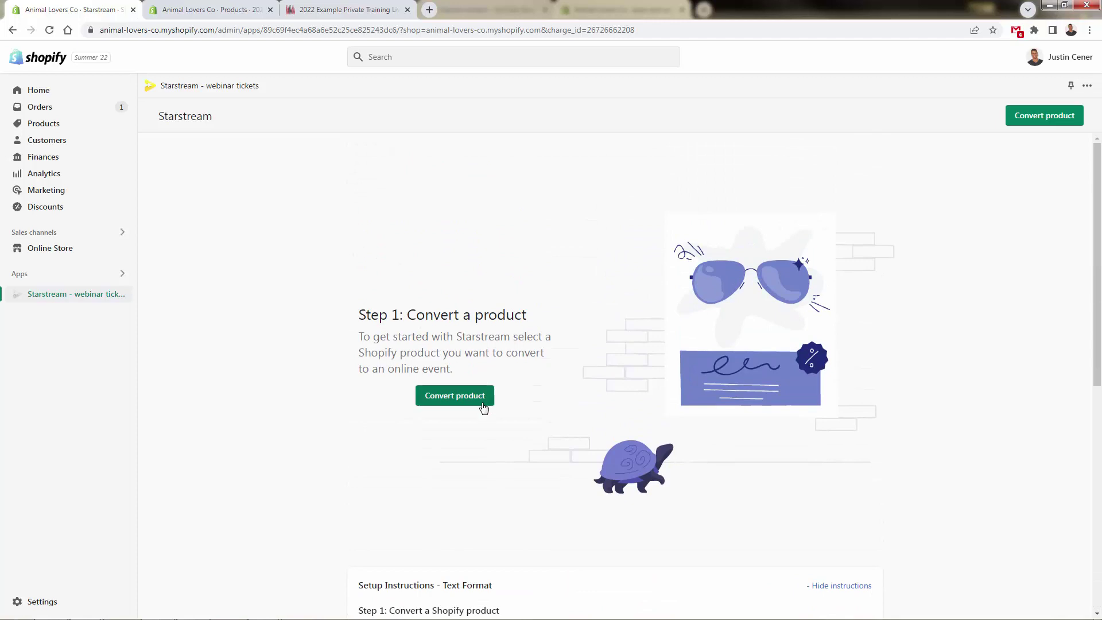
# Search '2022' and convert the 2022 Example Private Training Live Webinar product into an event.
pyautogui.click(483, 407)
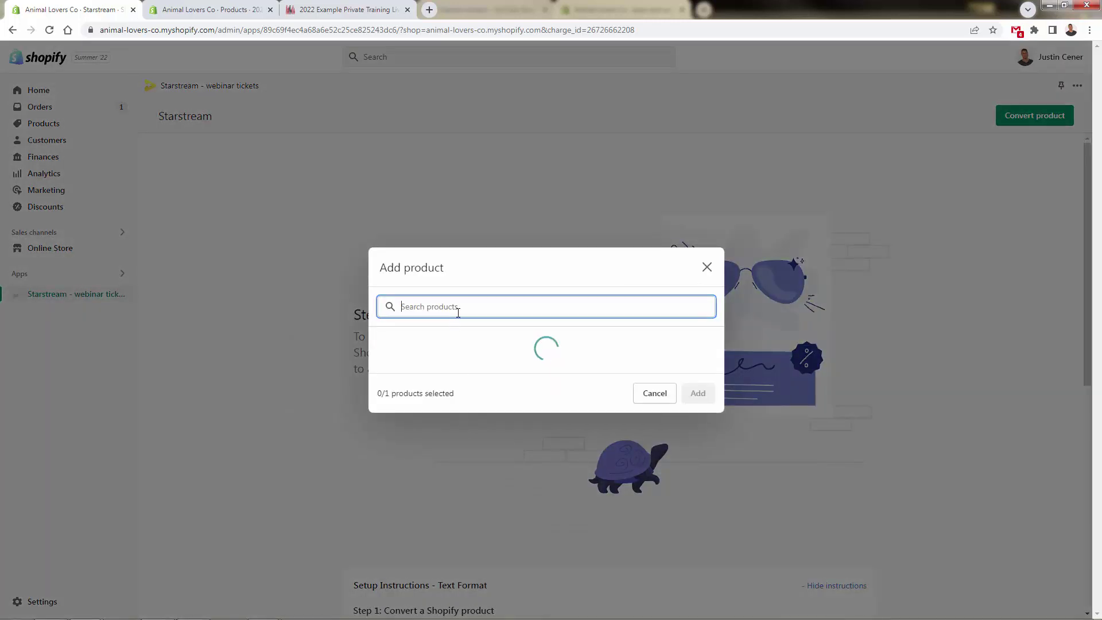
pyautogui.write('2022')
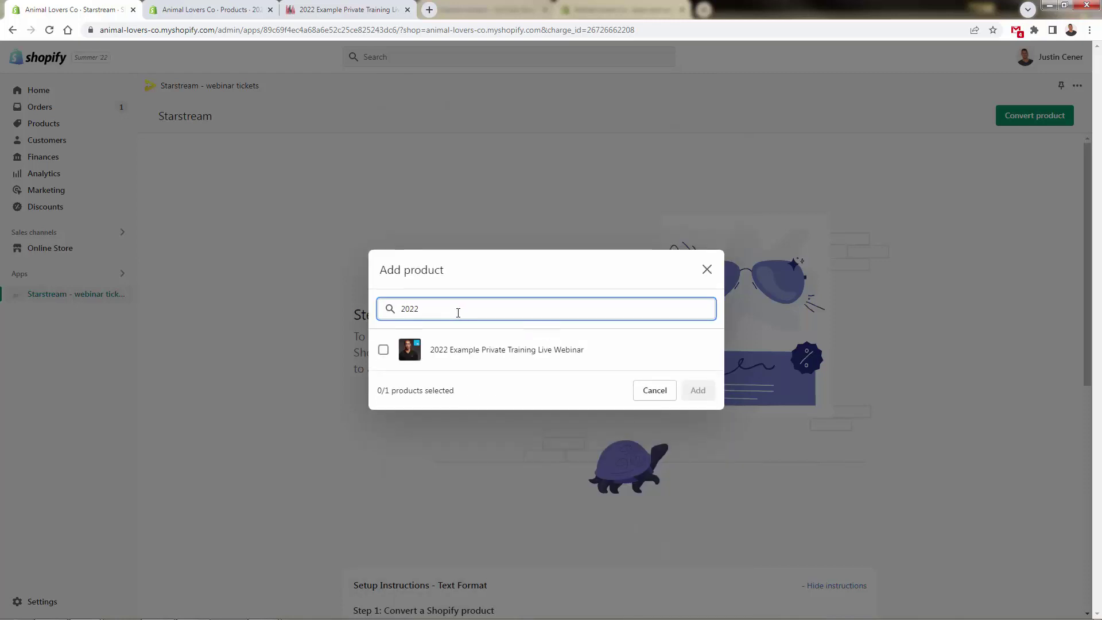
pyautogui.click(456, 361)
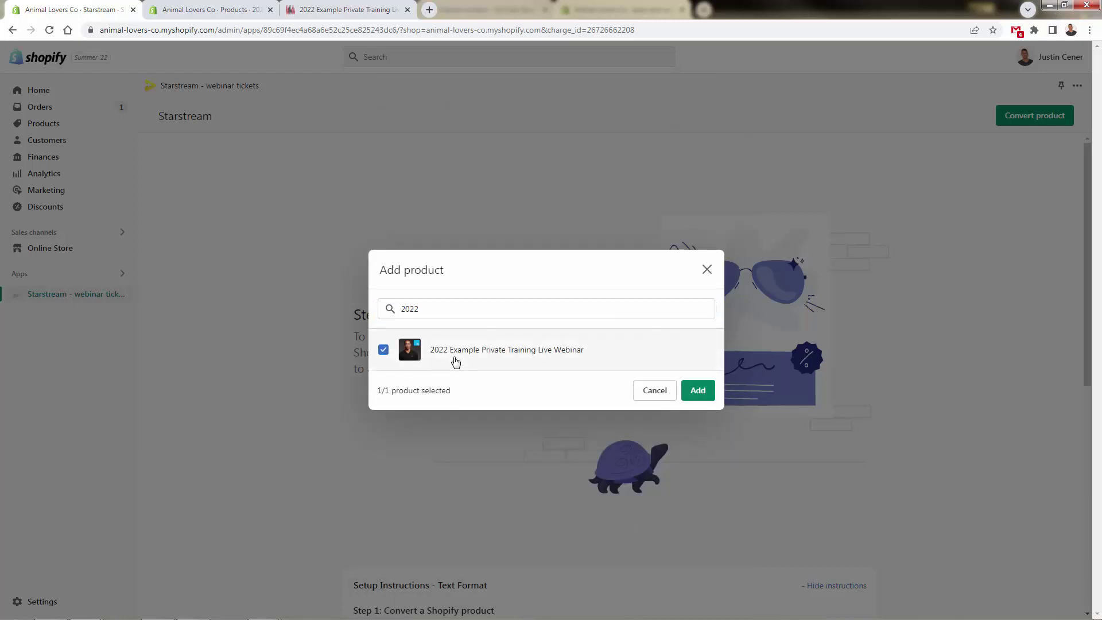
pyautogui.click(697, 390)
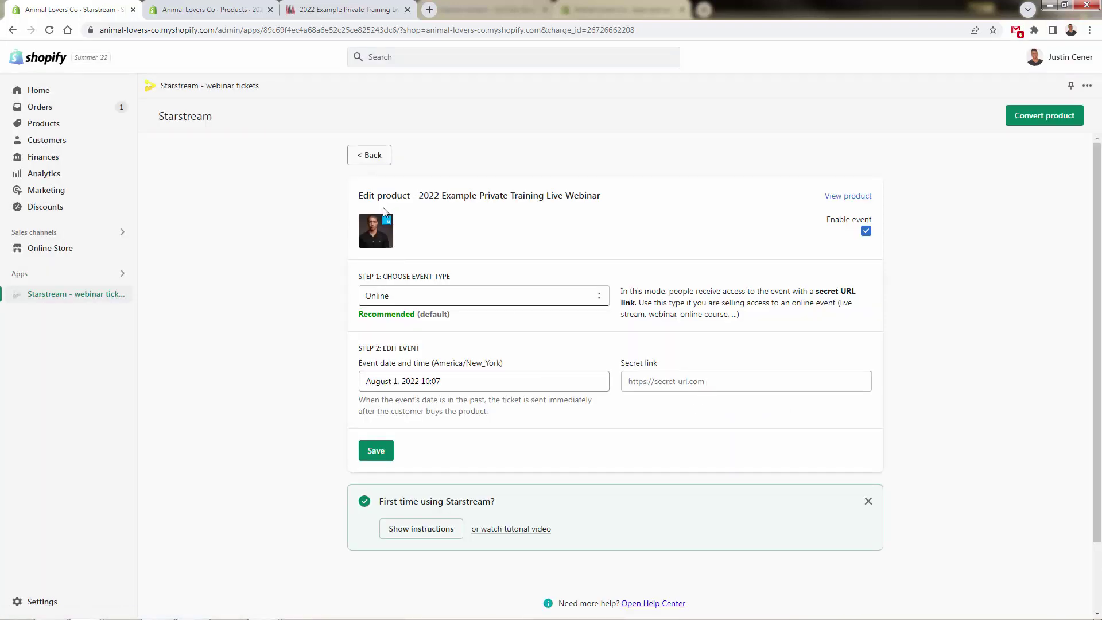
# Keep the event type Online and set the event date to August 12, 2022.
pyautogui.click(404, 299)
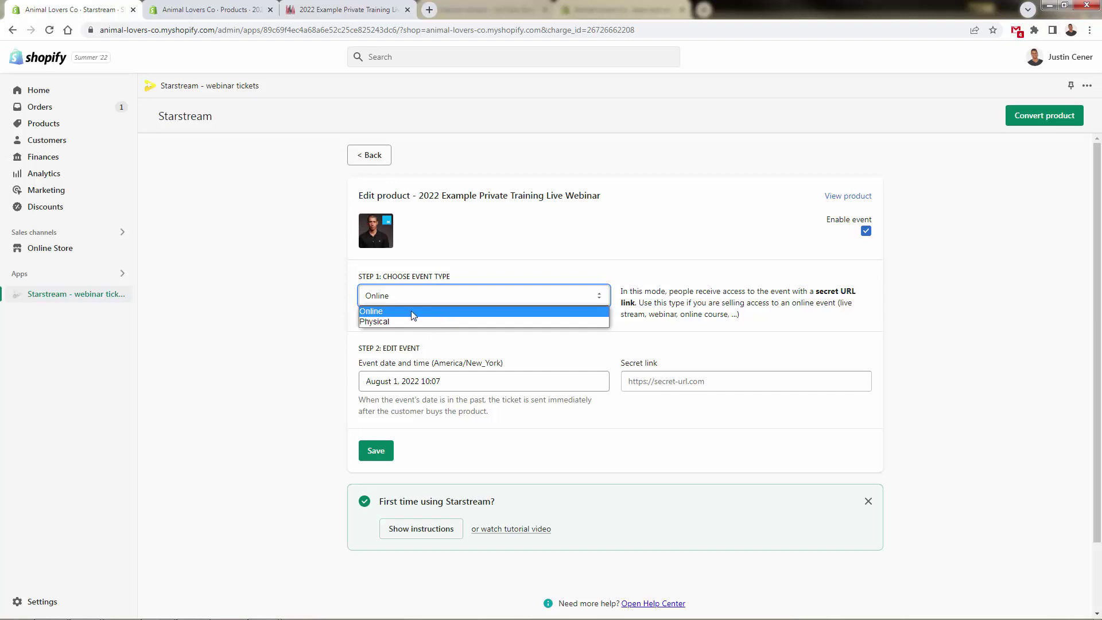
pyautogui.click(563, 203)
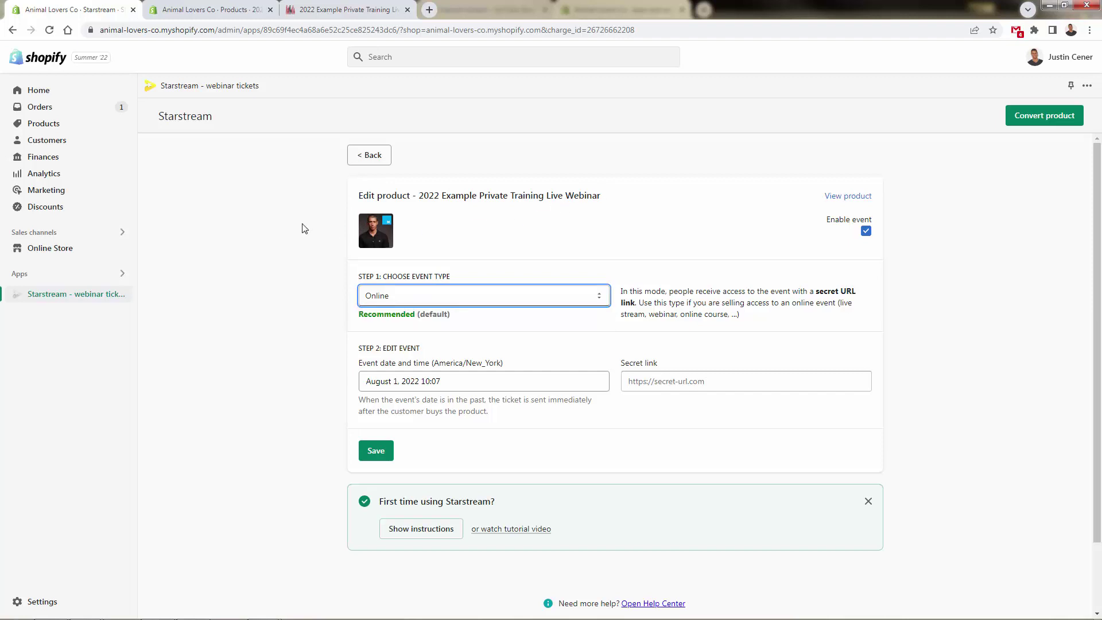
pyautogui.click(982, 378)
pyautogui.scroll(-1, 980, 377)
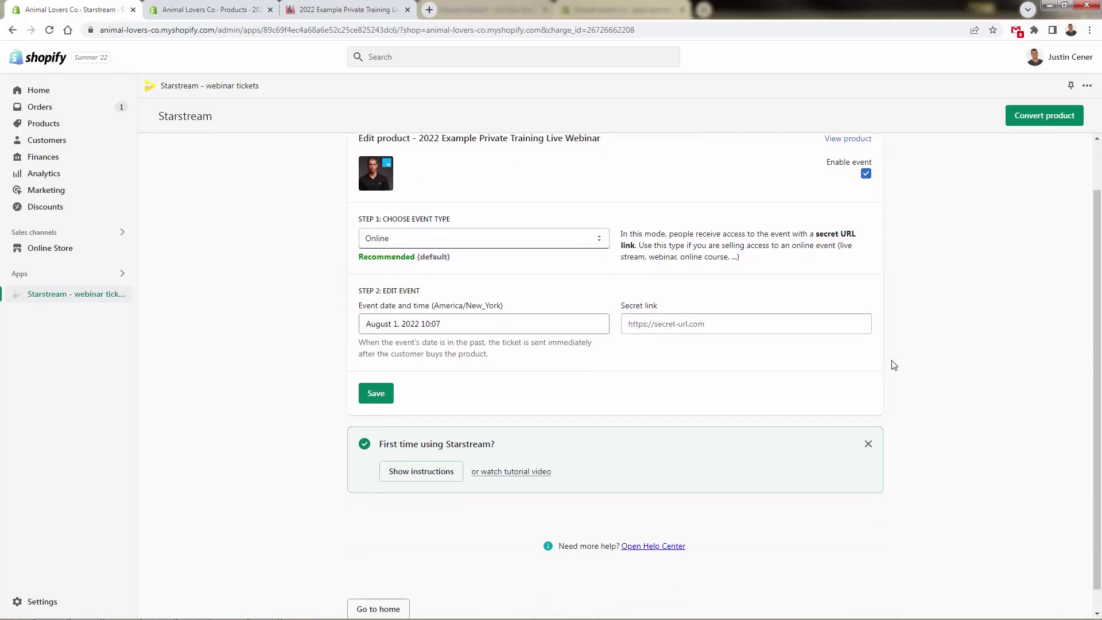
pyautogui.click(452, 326)
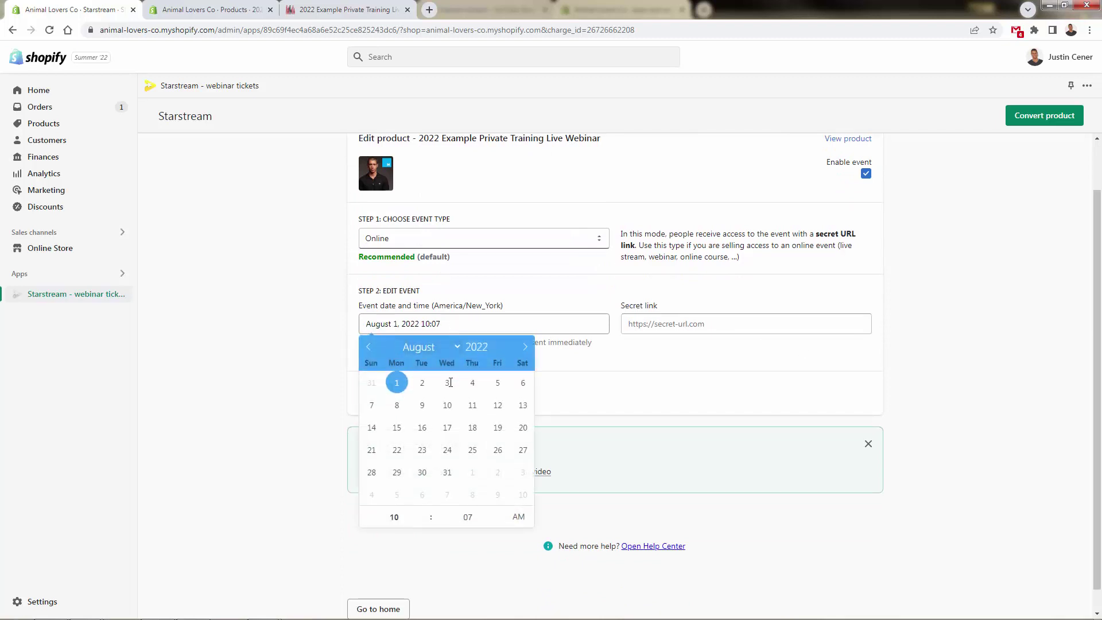
pyautogui.click(501, 405)
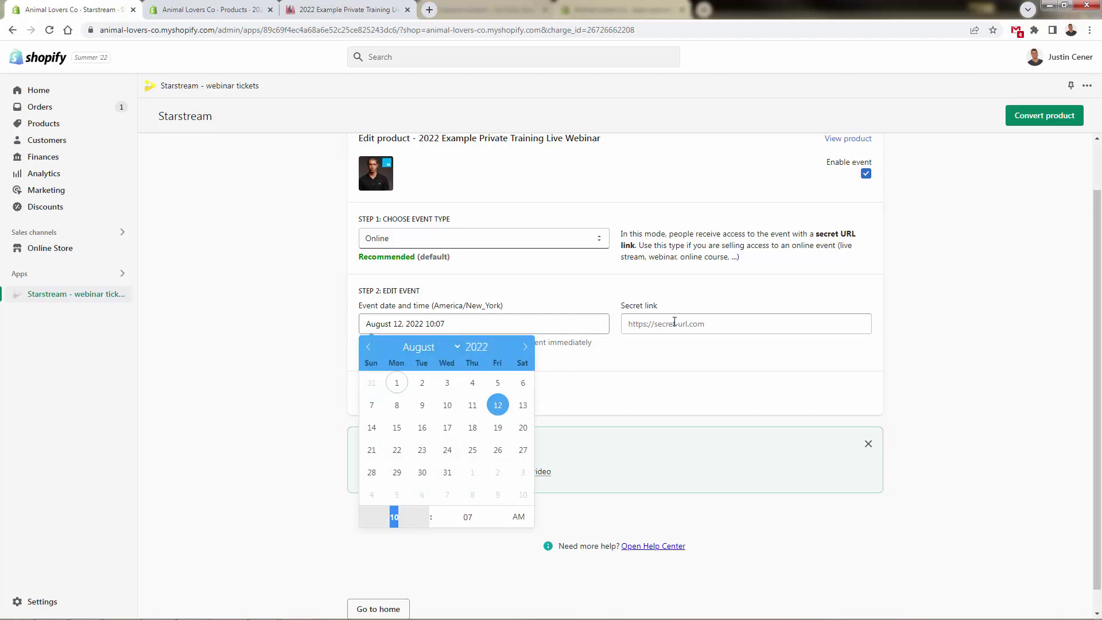
# Enter the secret event link to the live-event-2022 page and save the event.
pyautogui.click(674, 323)
pyautogui.write('http://www.justincener.com/live-event-2022')
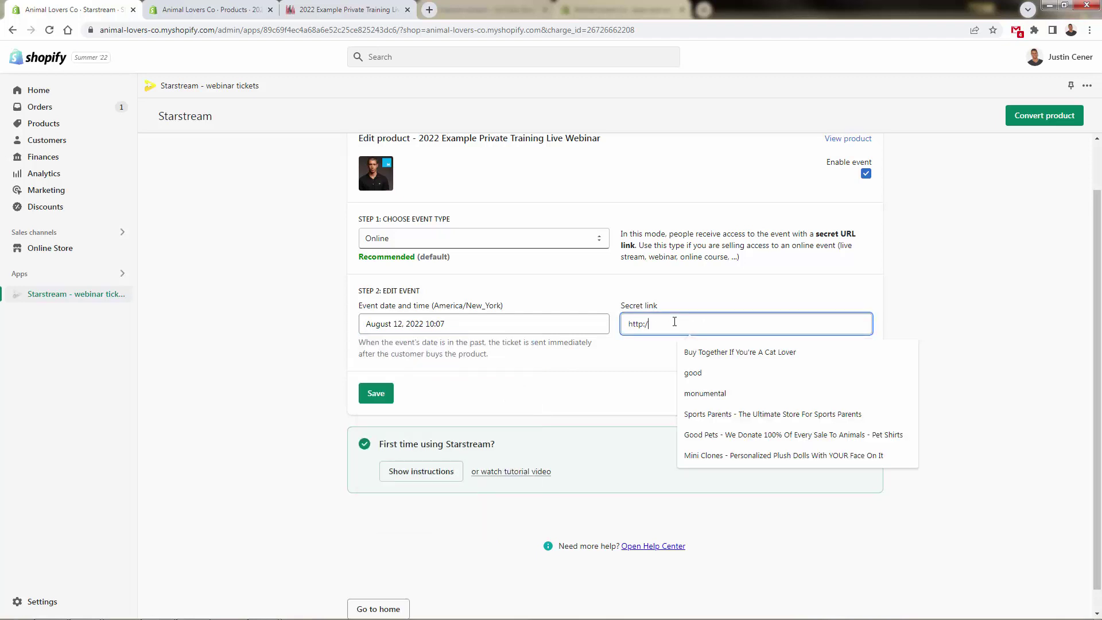
pyautogui.click(963, 337)
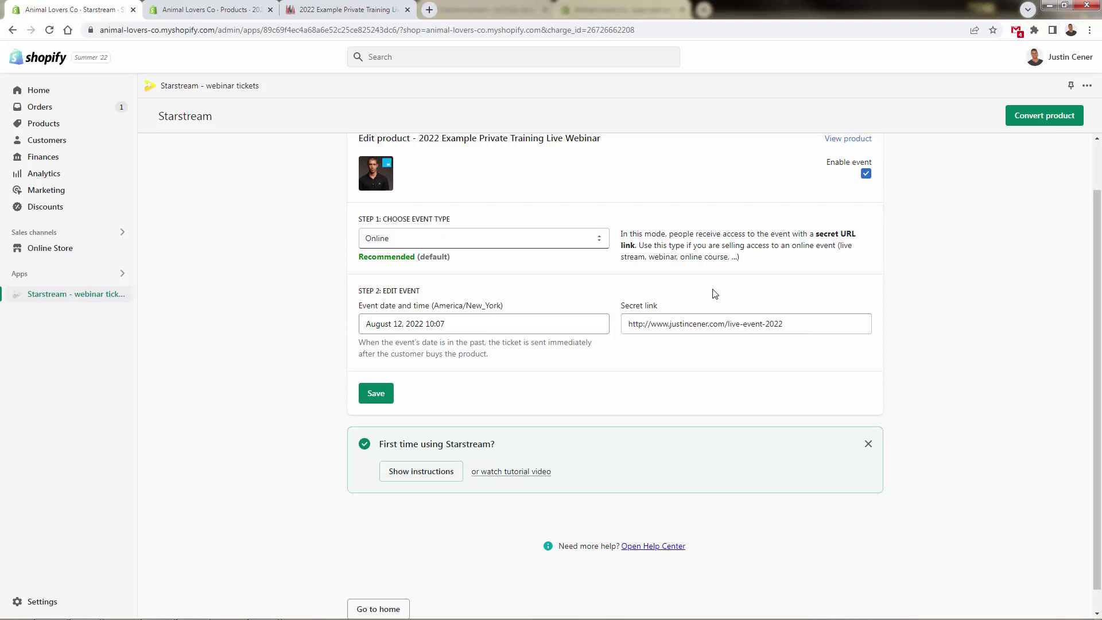
pyautogui.scroll(1, 920, 334)
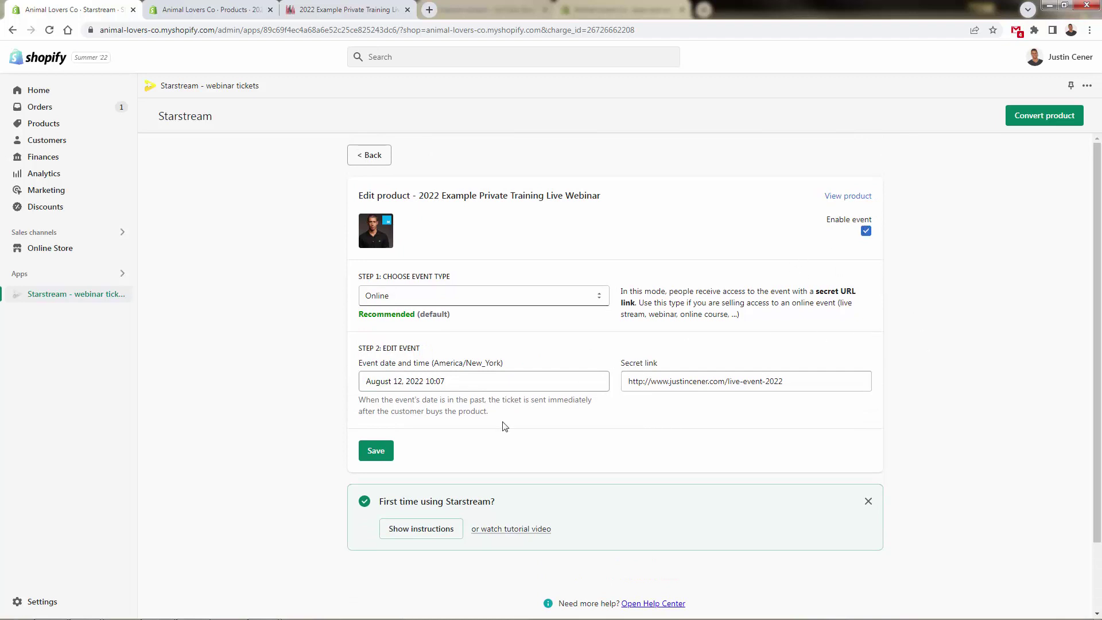
pyautogui.click(383, 450)
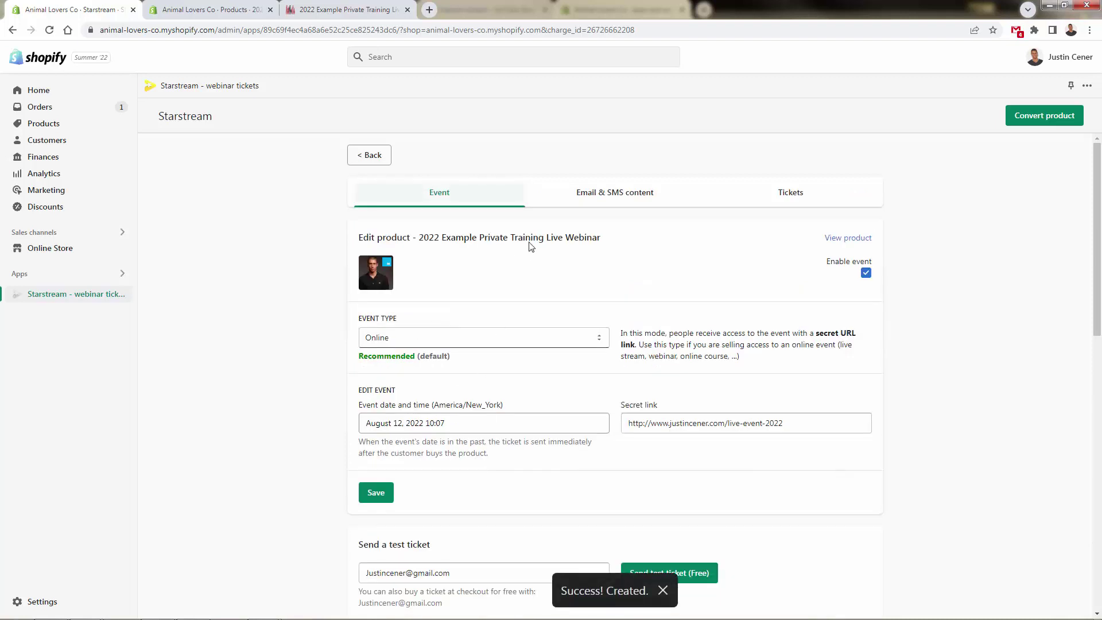
# In Email & SMS content, highlight the ticket explanation and the 24h-before sending note.
pyautogui.click(585, 200)
pyautogui.scroll(-1, 585, 201)
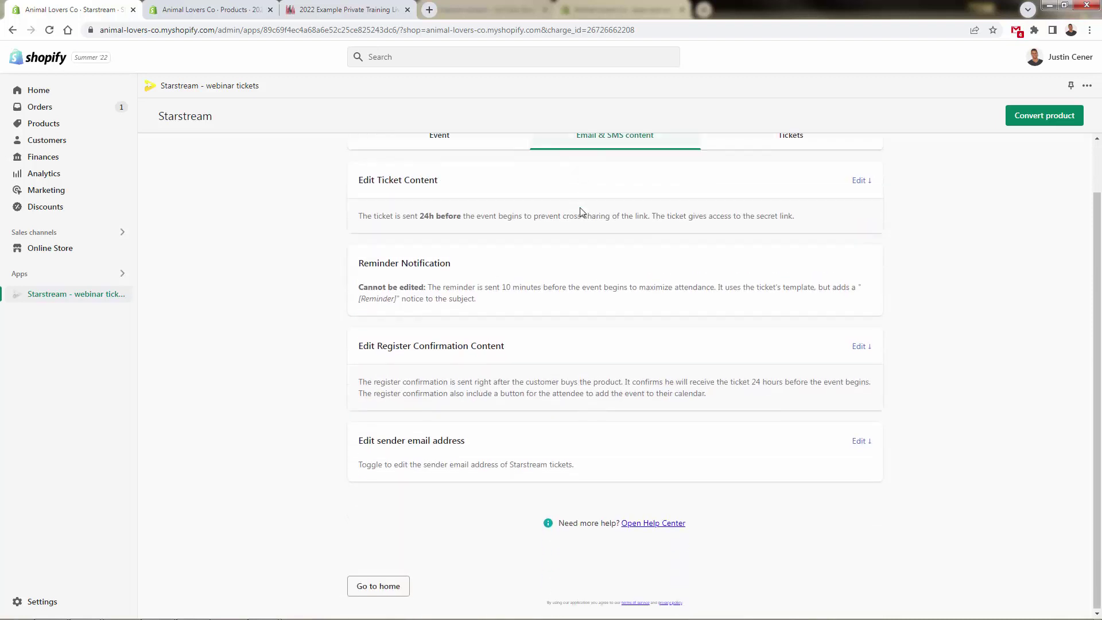
pyautogui.moveTo(362, 203); pyautogui.dragTo(457, 197)
pyautogui.click(460, 198)
pyautogui.tripleClick(442, 217)
pyautogui.click(442, 217)
pyautogui.scroll(1, 474, 377)
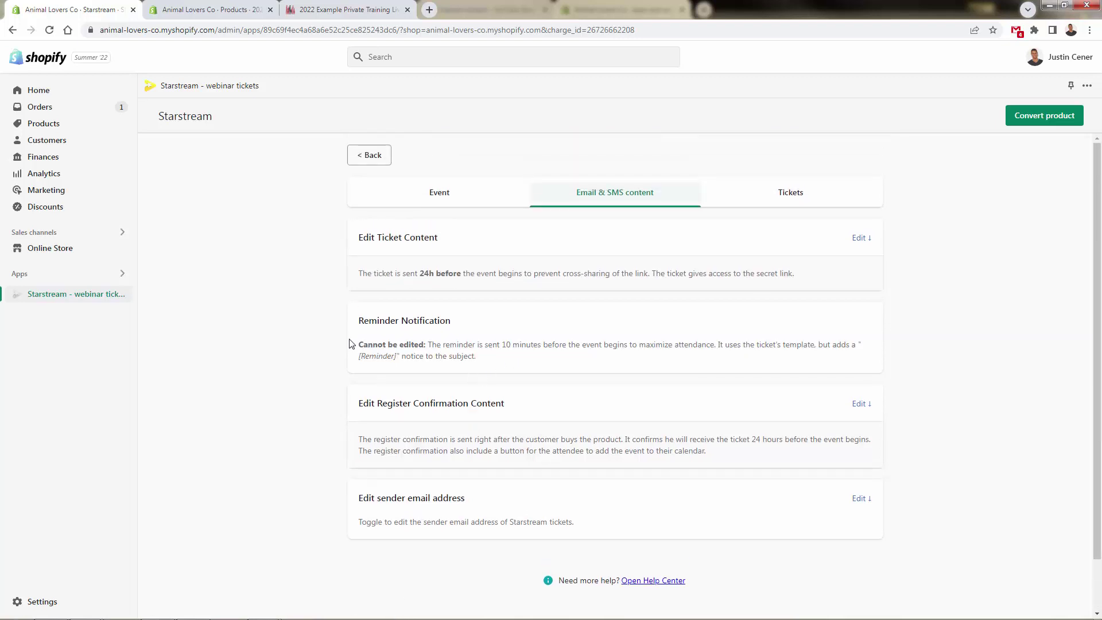
pyautogui.moveTo(377, 405); pyautogui.dragTo(435, 404)
pyautogui.click(433, 405)
# Append 'add in' to the ticket email body and save all changes.
pyautogui.click(861, 237)
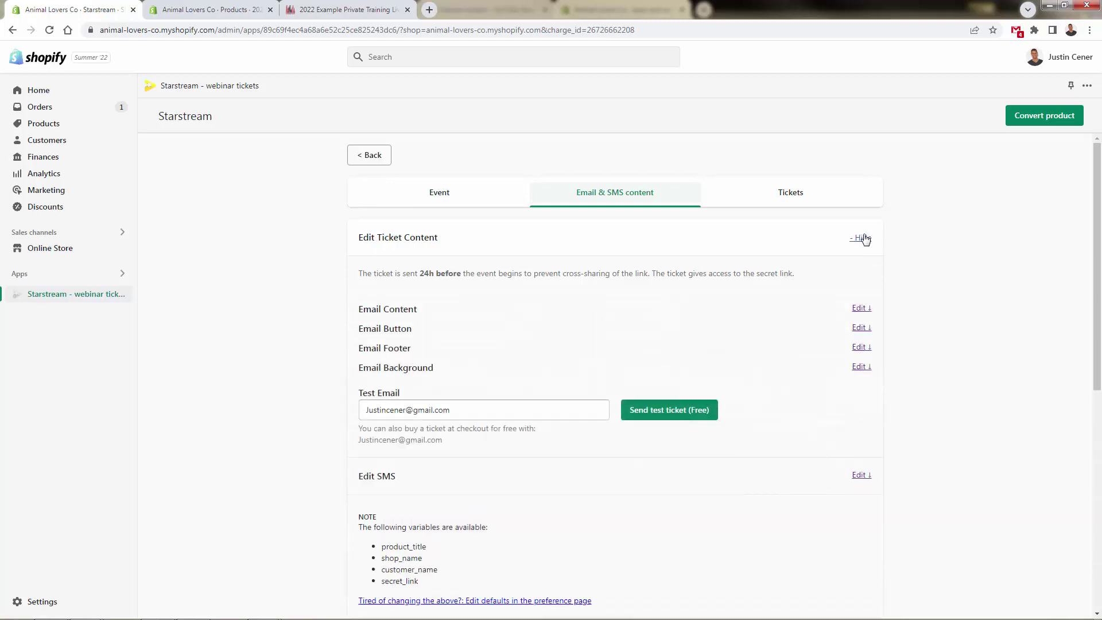
pyautogui.scroll(-1, 823, 326)
pyautogui.scroll(-2, 823, 326)
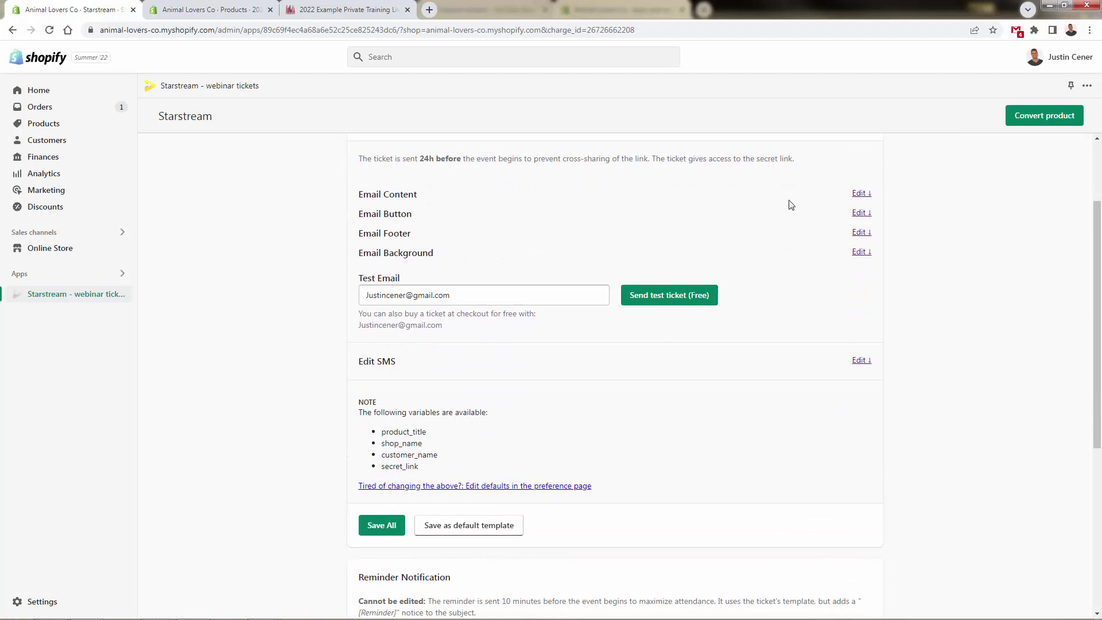
pyautogui.click(861, 194)
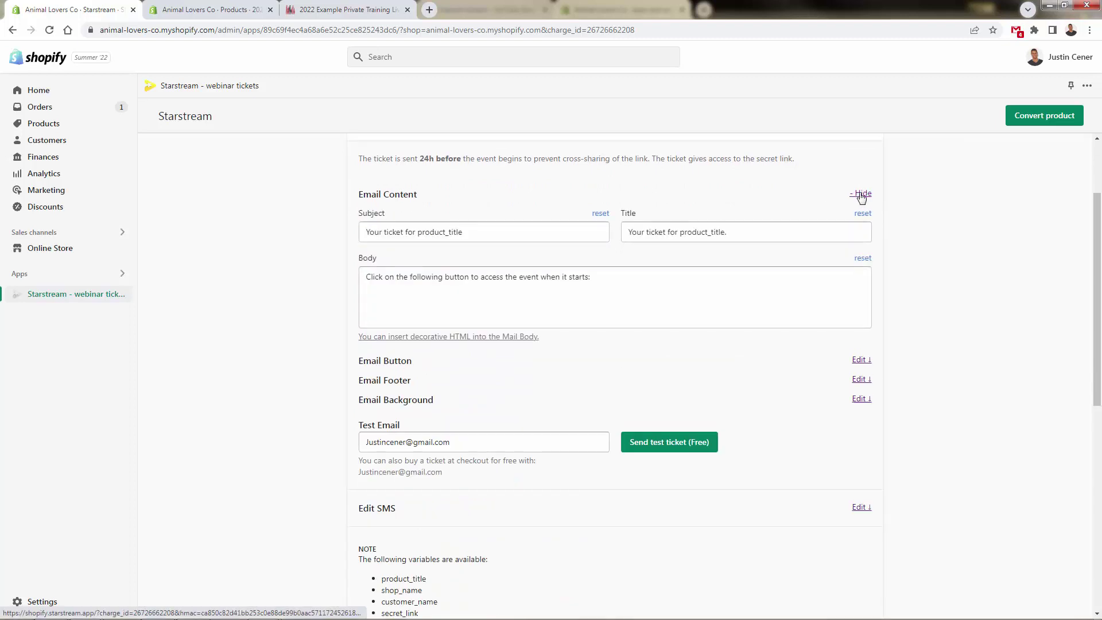
pyautogui.tripleClick(460, 232)
pyautogui.doubleClick(455, 297)
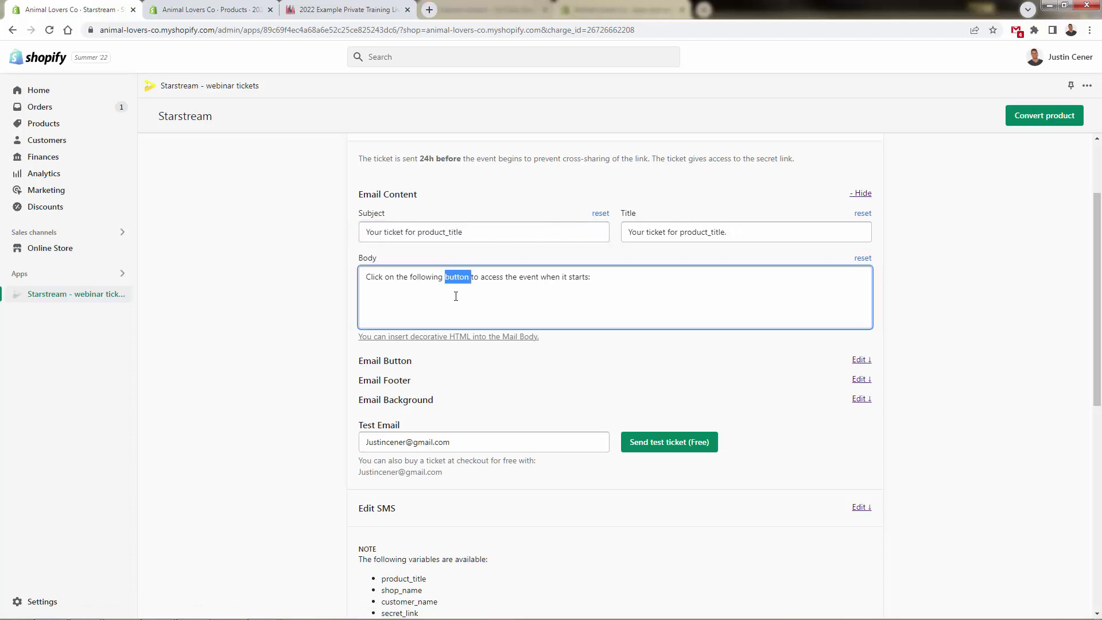
pyautogui.click(594, 278)
pyautogui.write('add in whatever')
pyautogui.press('BackSpace')
pyautogui.press('BackSpace')
pyautogui.press('BackSpace')
pyautogui.press('BackSpace')
pyautogui.press('BackSpace')
pyautogui.press('BackSpace')
pyautogui.press('BackSpace')
pyautogui.press('BackSpace')
pyautogui.press('BackSpace')
pyautogui.press('BackSpace')
pyautogui.press('BackSpace')
pyautogui.press('BackSpace')
pyautogui.press('BackSpace')
pyautogui.scroll(-6, 610, 367)
pyautogui.click(386, 327)
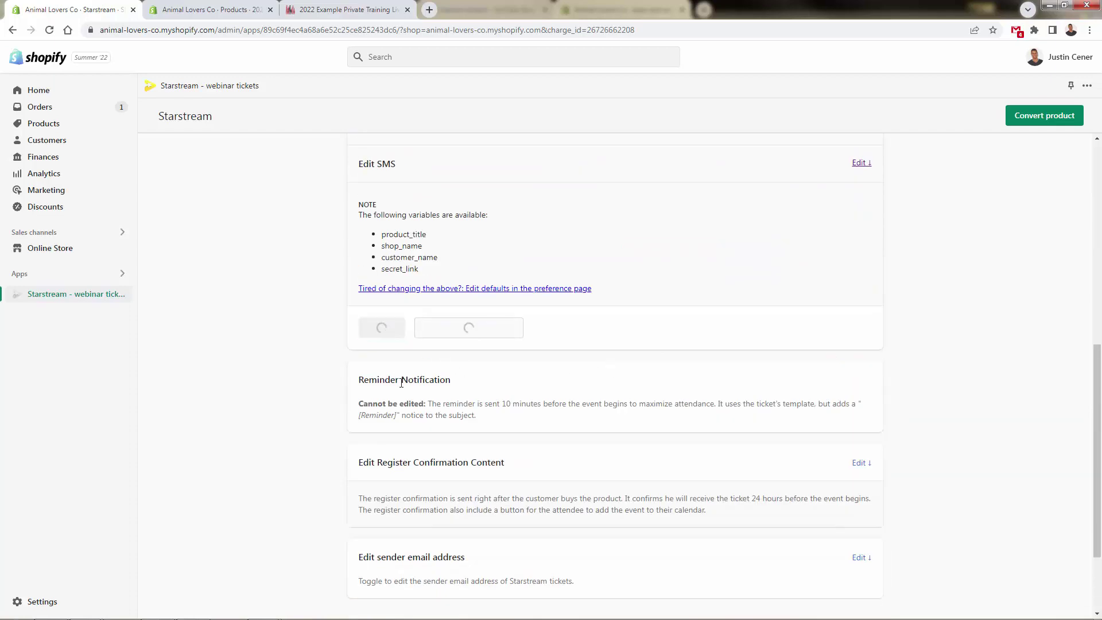
# Expand Register Confirmation and review its email subject, body and button settings.
pyautogui.scroll(-2, 401, 330)
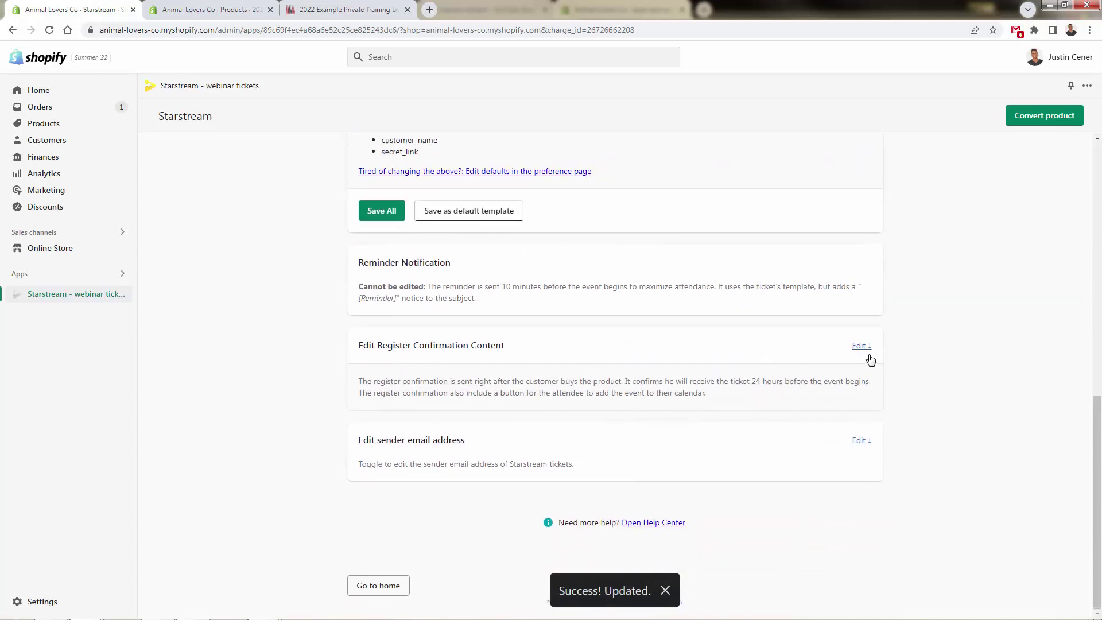
pyautogui.click(863, 347)
pyautogui.scroll(-4, 710, 423)
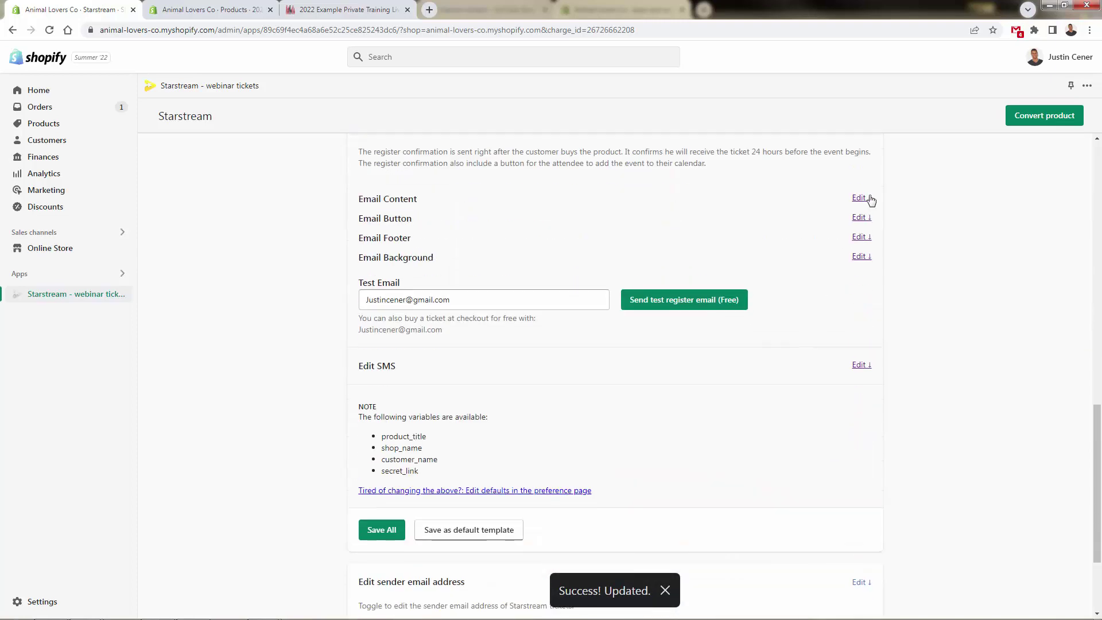
pyautogui.click(867, 199)
pyautogui.click(859, 365)
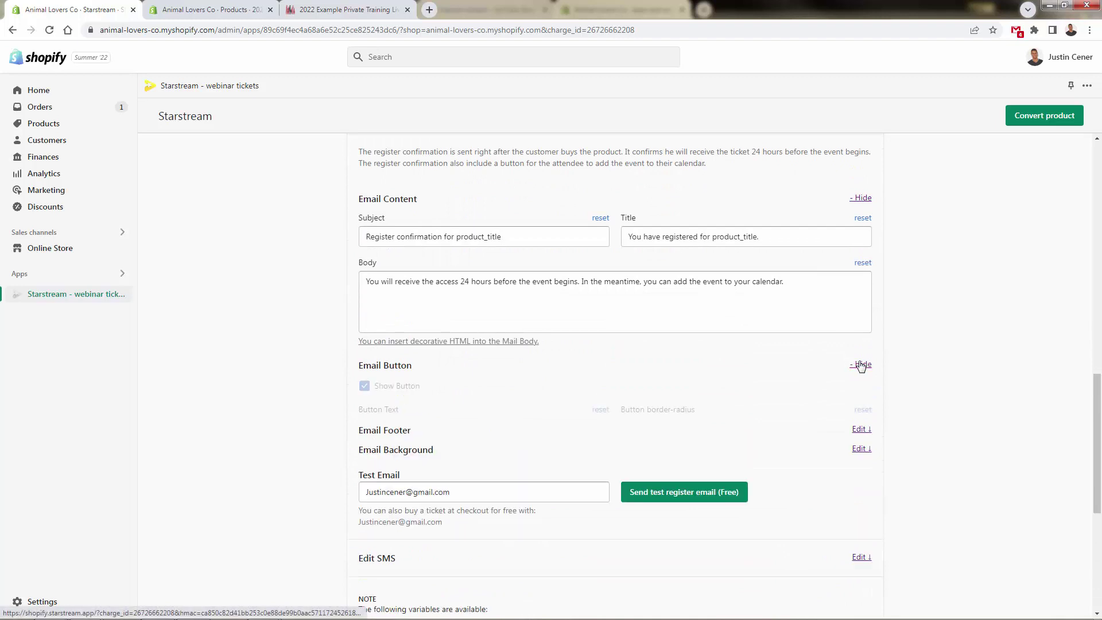
pyautogui.scroll(-3, 669, 367)
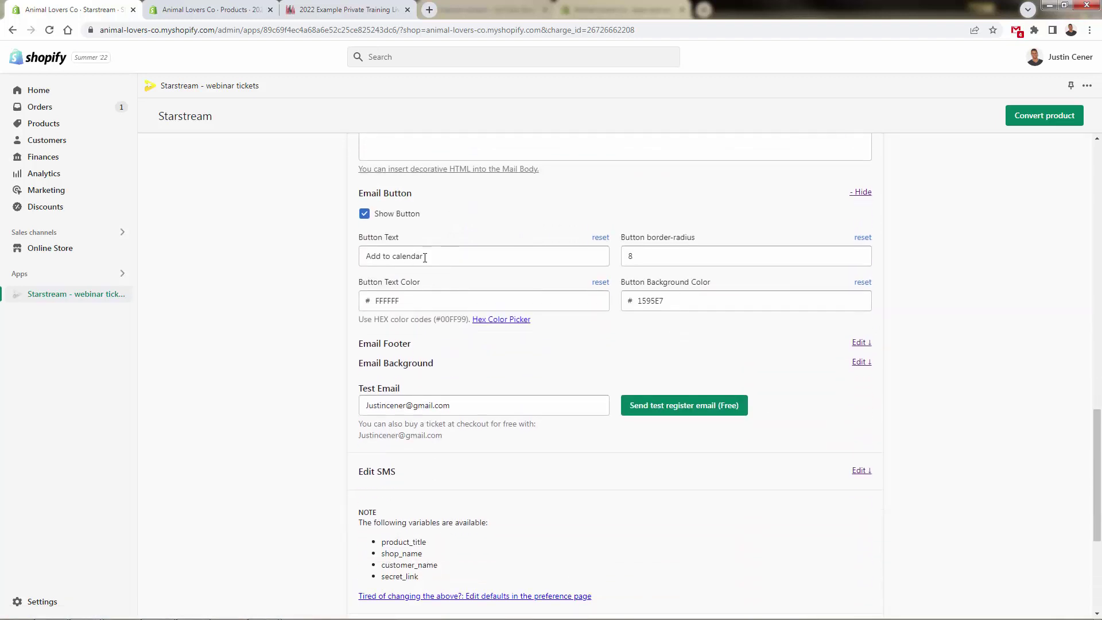
pyautogui.scroll(-2, 425, 256)
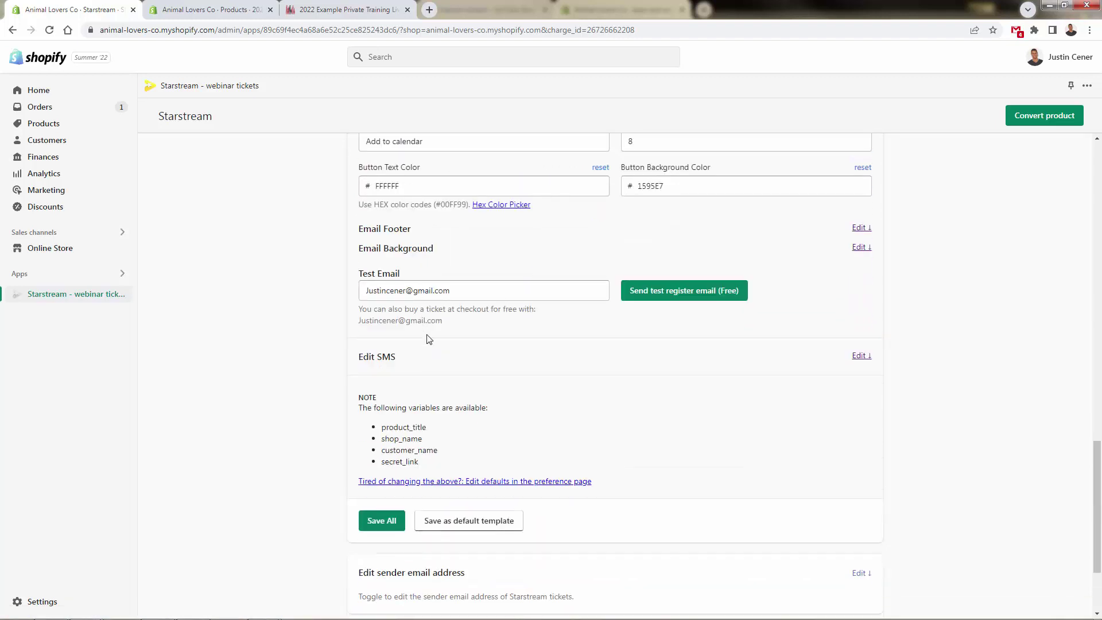
pyautogui.scroll(-3, 435, 348)
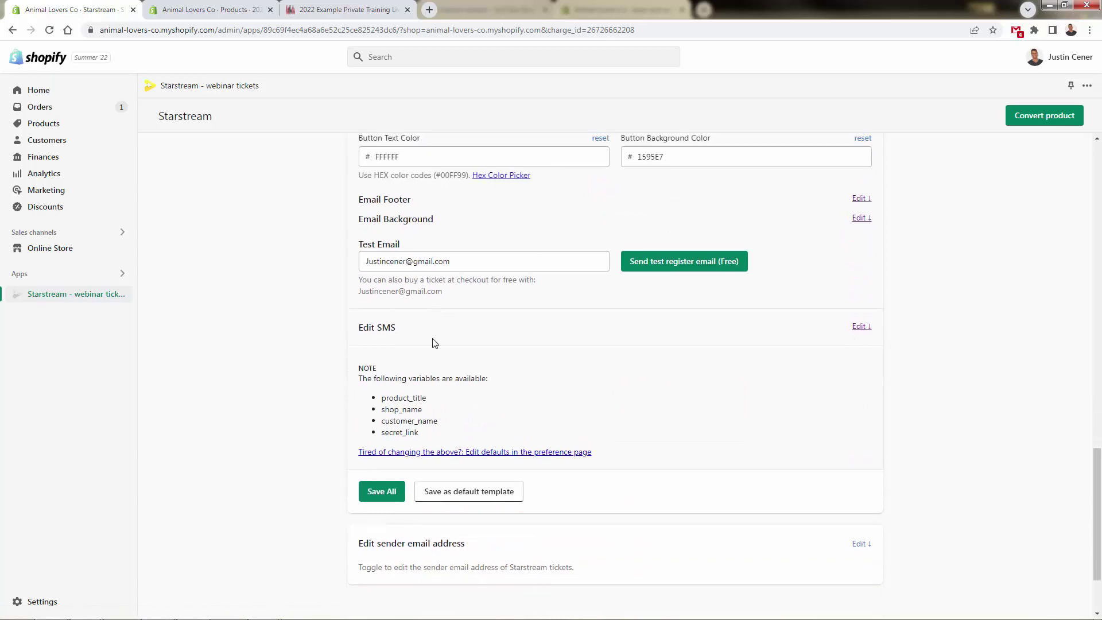
pyautogui.scroll(5, 418, 488)
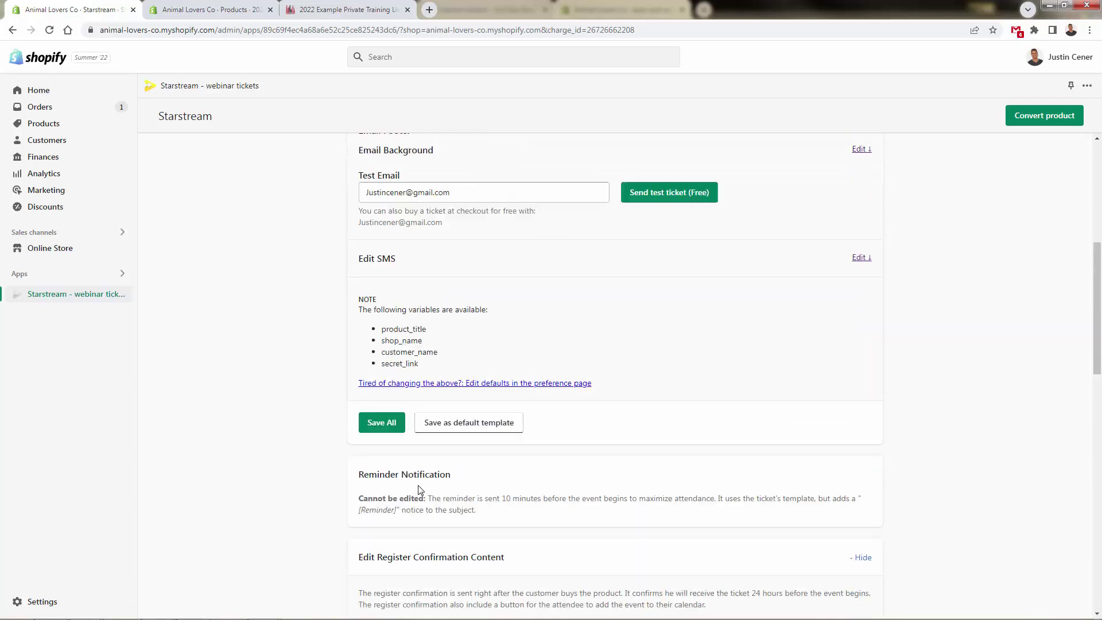
pyautogui.scroll(2, 418, 488)
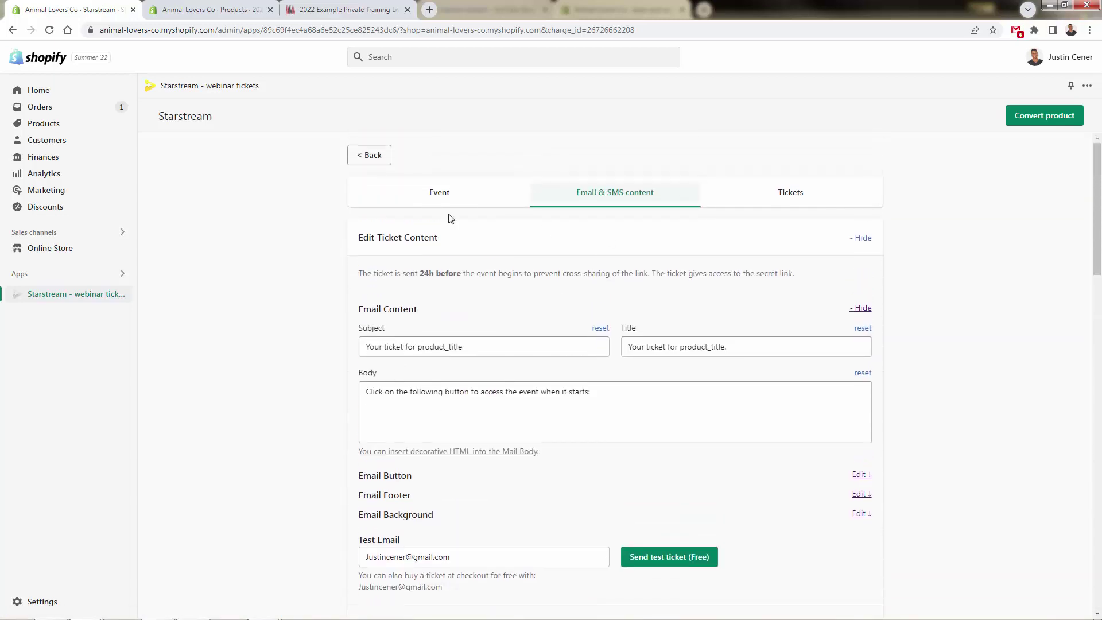
# Open the Tickets tab and highlight the Add ticket manually heading.
pyautogui.click(818, 192)
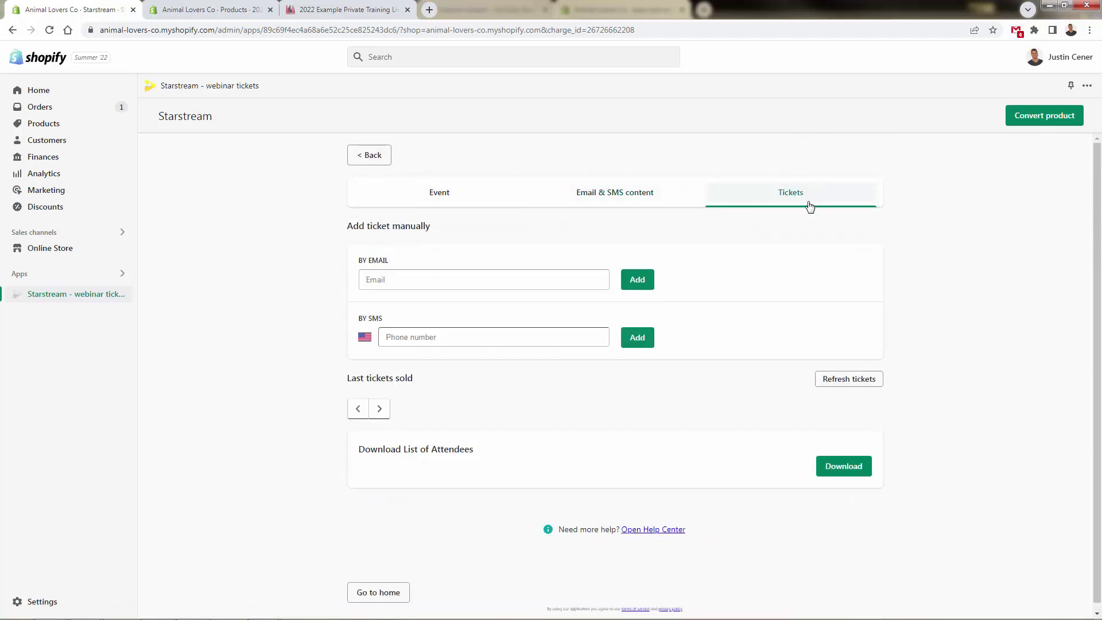
pyautogui.tripleClick(408, 225)
pyautogui.click(408, 226)
# Return to the Event tab, then switch to the webinar's storefront product page.
pyautogui.click(440, 195)
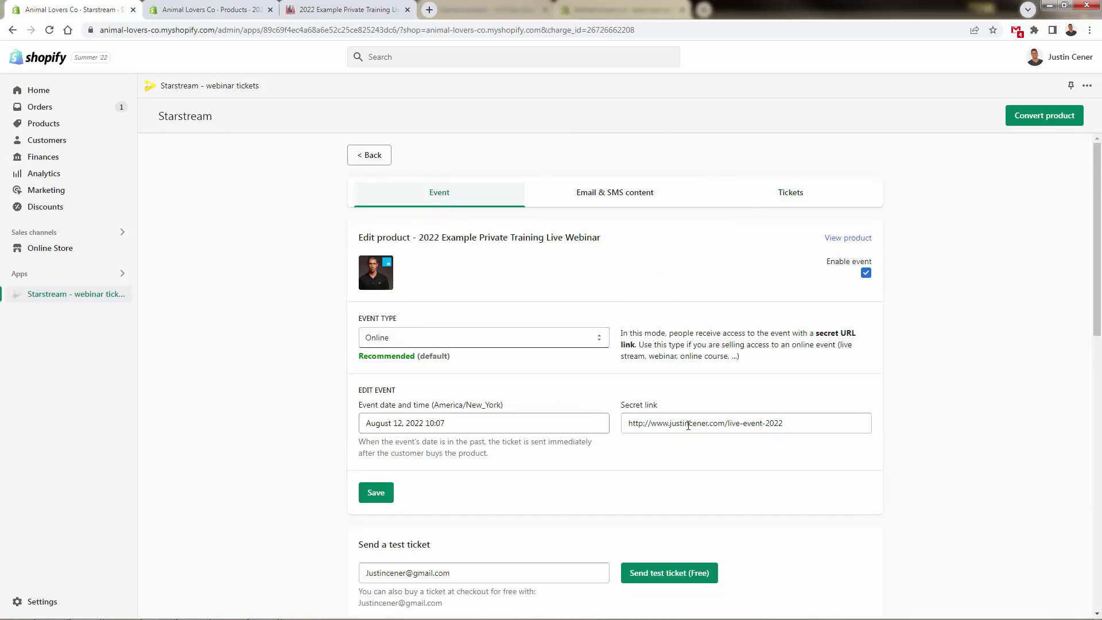
pyautogui.scroll(-1, 174, 395)
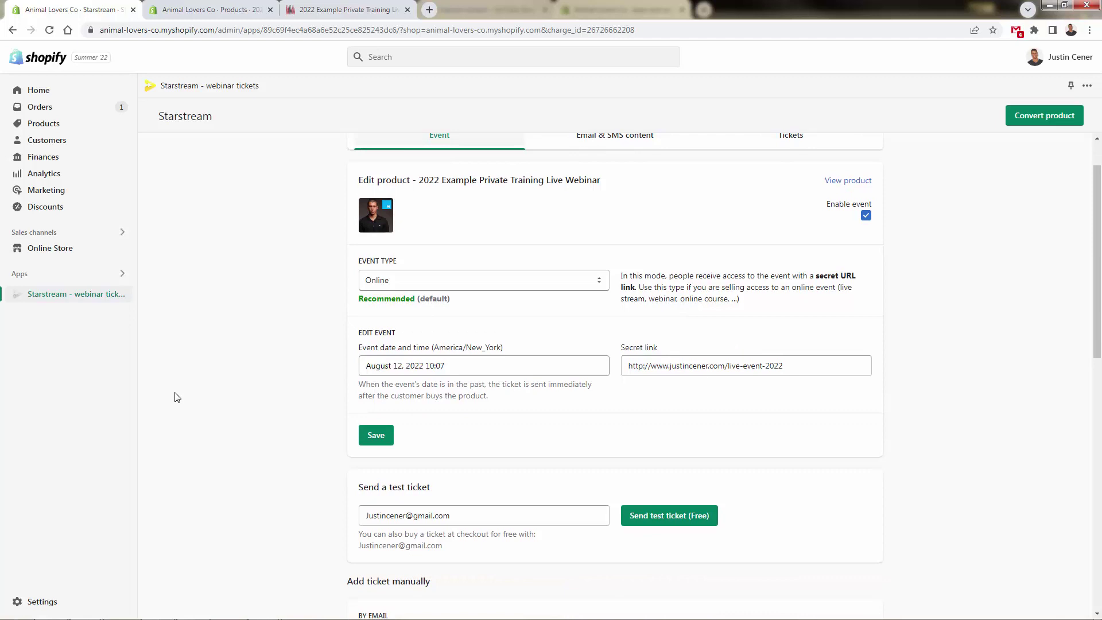
pyautogui.scroll(1, 215, 396)
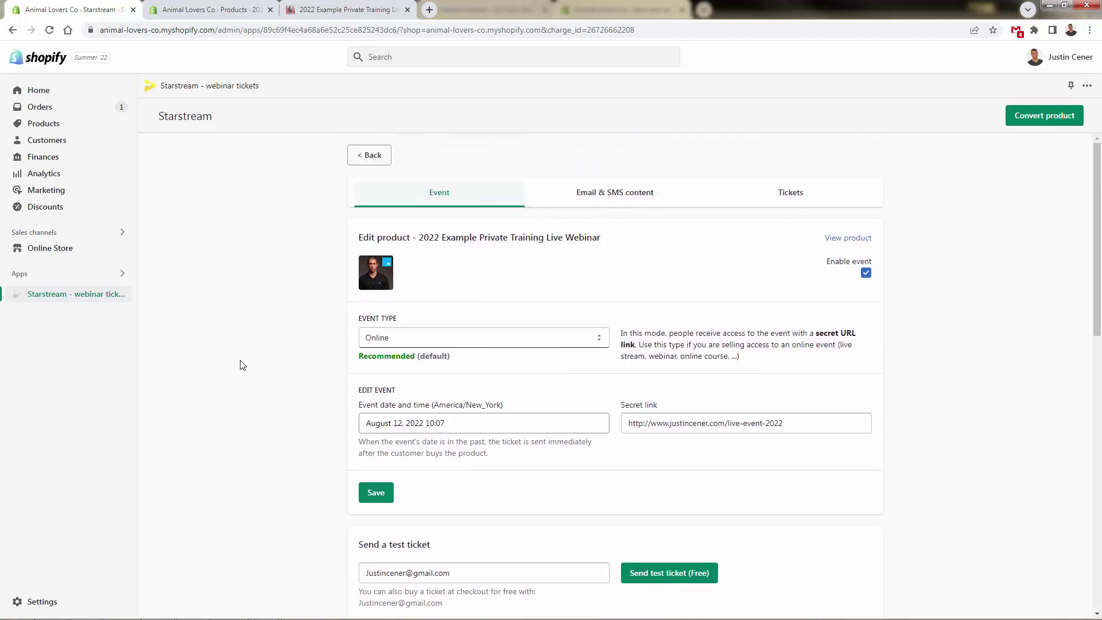
pyautogui.click(336, 10)
pyautogui.click(50, 30)
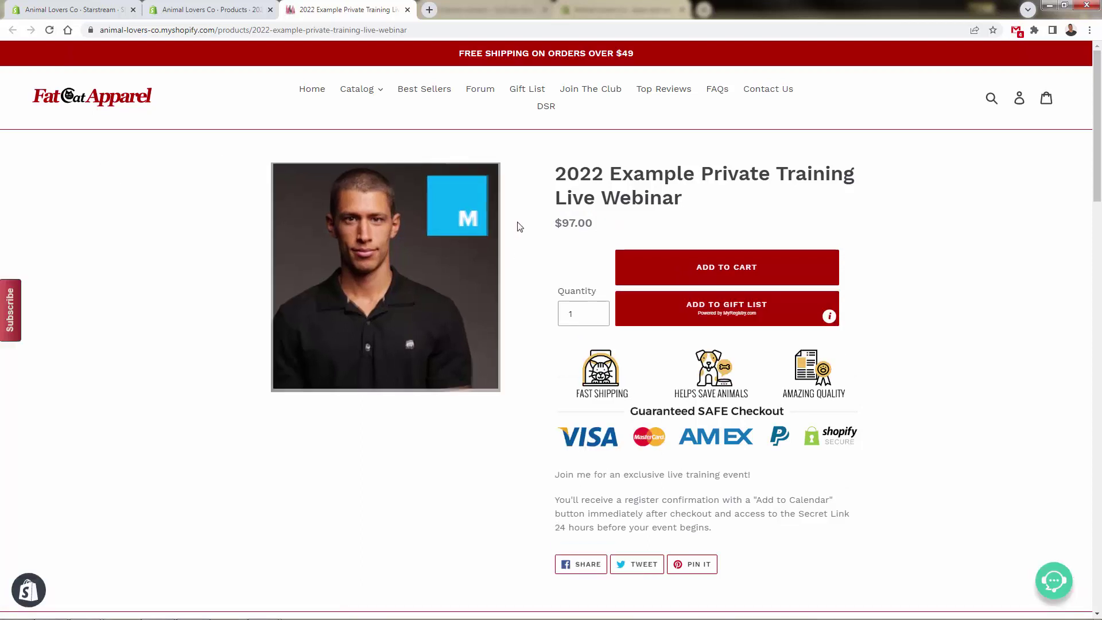
pyautogui.scroll(-1, 523, 300)
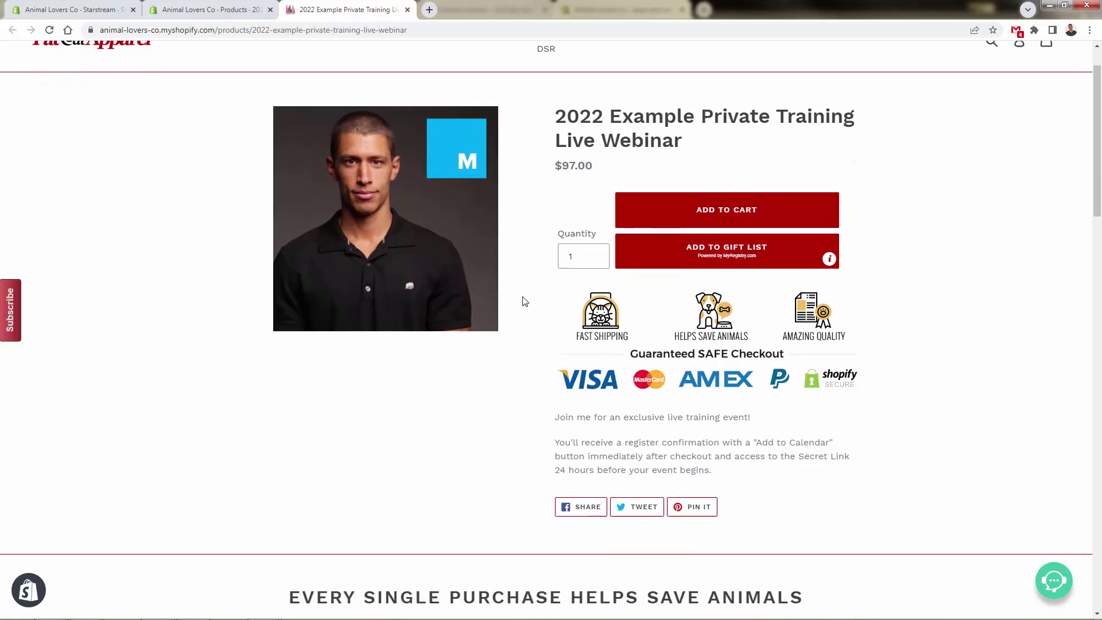
pyautogui.moveTo(556, 442); pyautogui.dragTo(823, 485)
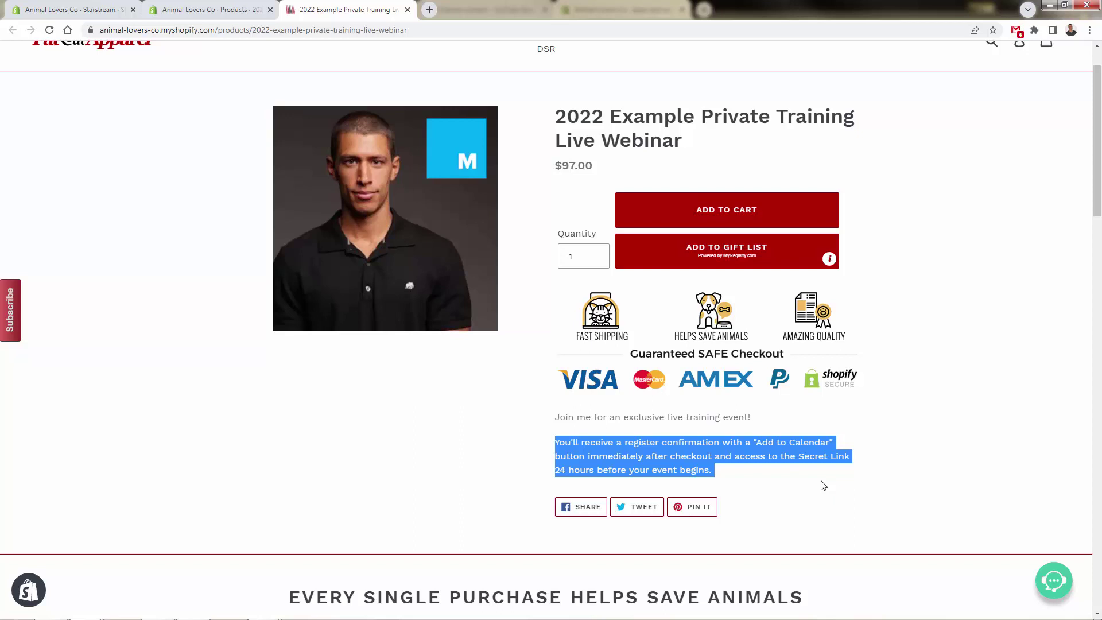
# Back in Starstream, select the secret link and highlight the event type description.
pyautogui.click(676, 412)
pyautogui.hotkey('ctrl', '1')
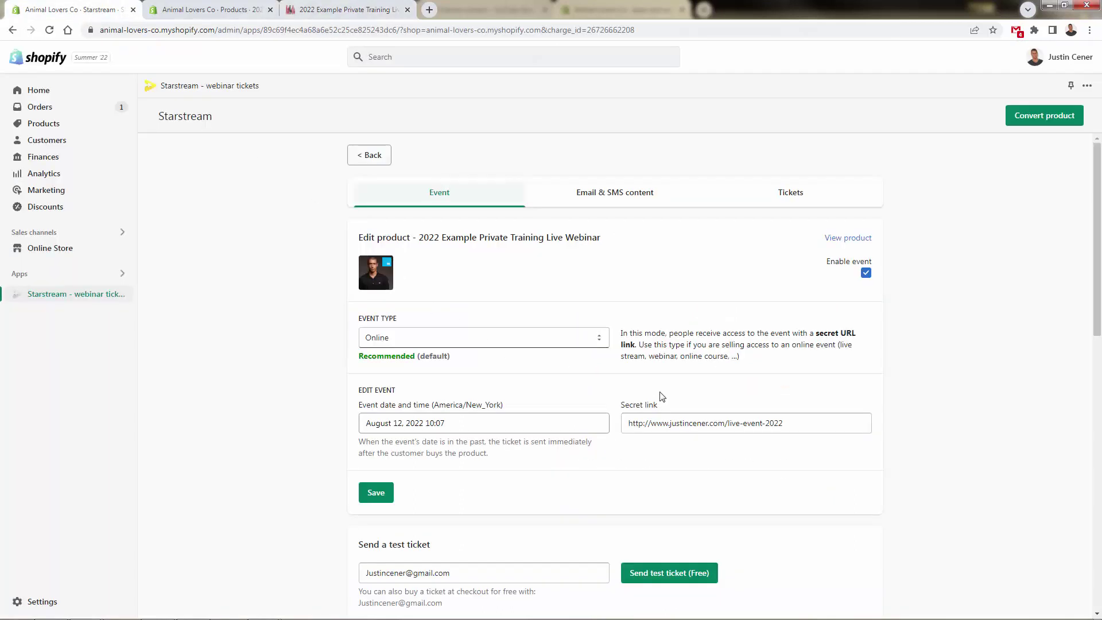
pyautogui.click(705, 424)
pyautogui.hotkey('ctrl', 'a')
pyautogui.click(783, 365)
pyautogui.tripleClick(704, 334)
pyautogui.click(724, 338)
# From the app's main page, open Settings and highlight the Pay as you Go billing plan.
pyautogui.click(372, 160)
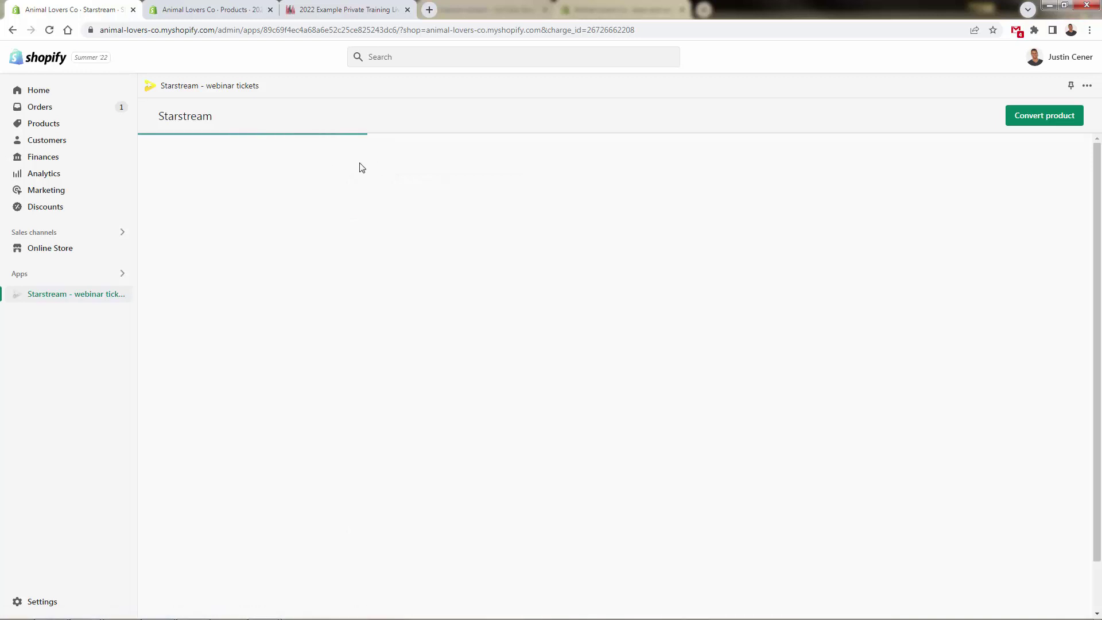
pyautogui.click(797, 257)
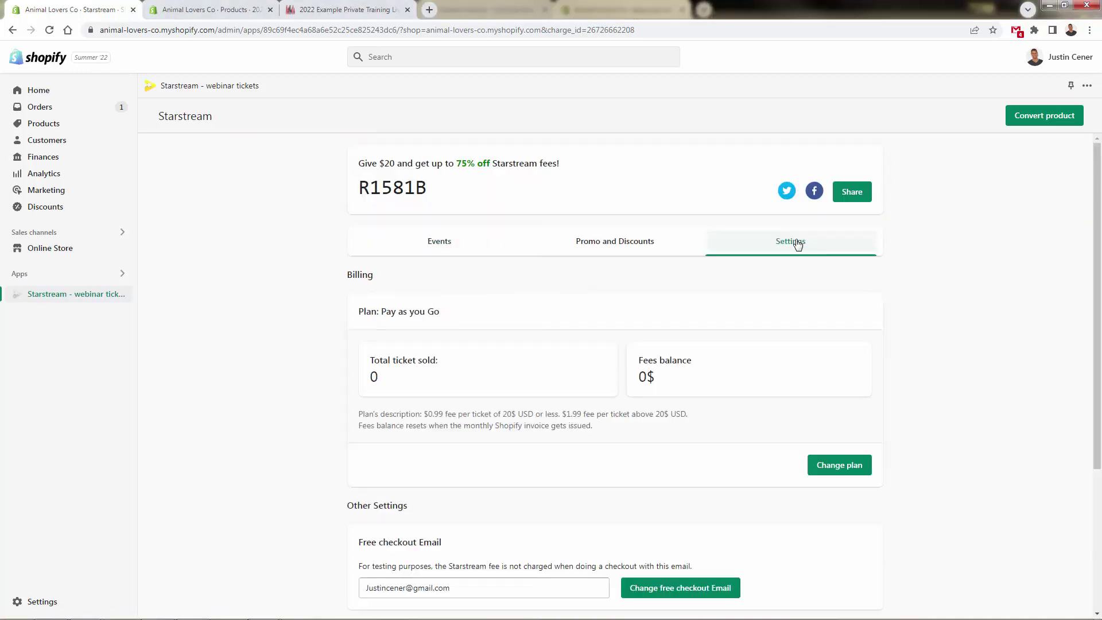
pyautogui.scroll(-3, 770, 354)
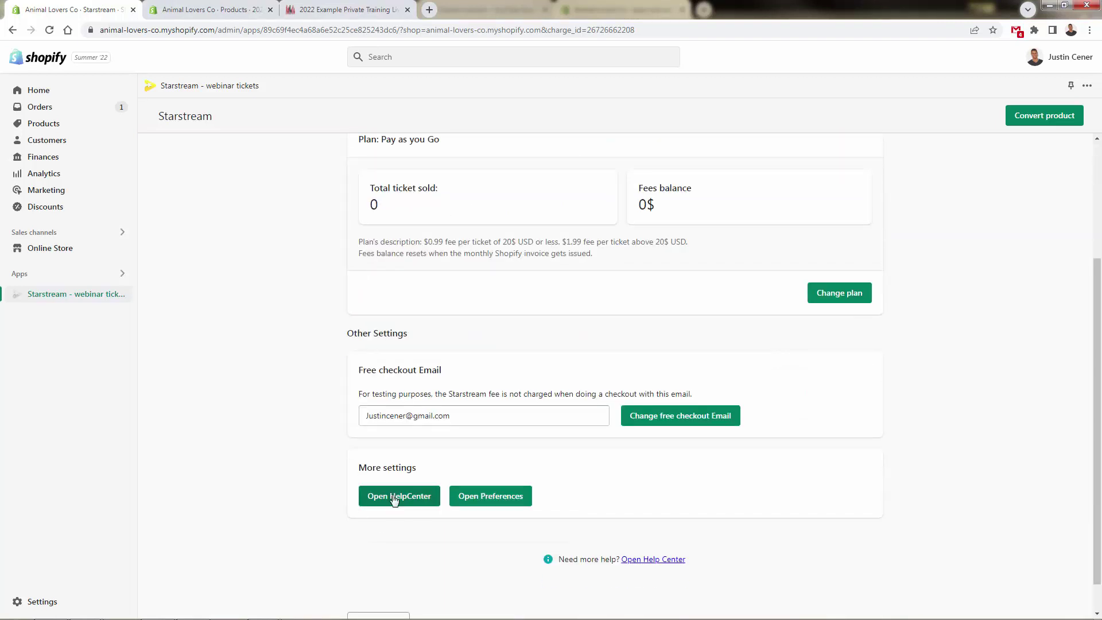
pyautogui.scroll(2, 392, 494)
pyautogui.scroll(1, 392, 492)
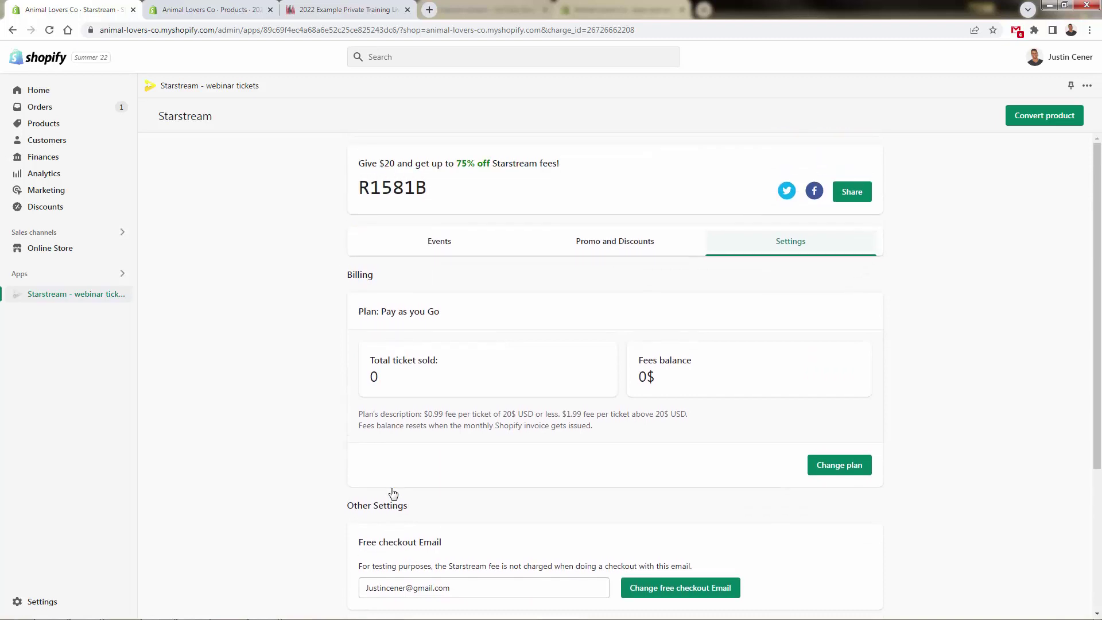
pyautogui.moveTo(381, 318); pyautogui.dragTo(479, 318)
pyautogui.click(481, 319)
# Highlight the fees balance and free-plan description on the Starstream - online events listing.
pyautogui.moveTo(513, 414); pyautogui.dragTo(484, 396)
pyautogui.click(489, 397)
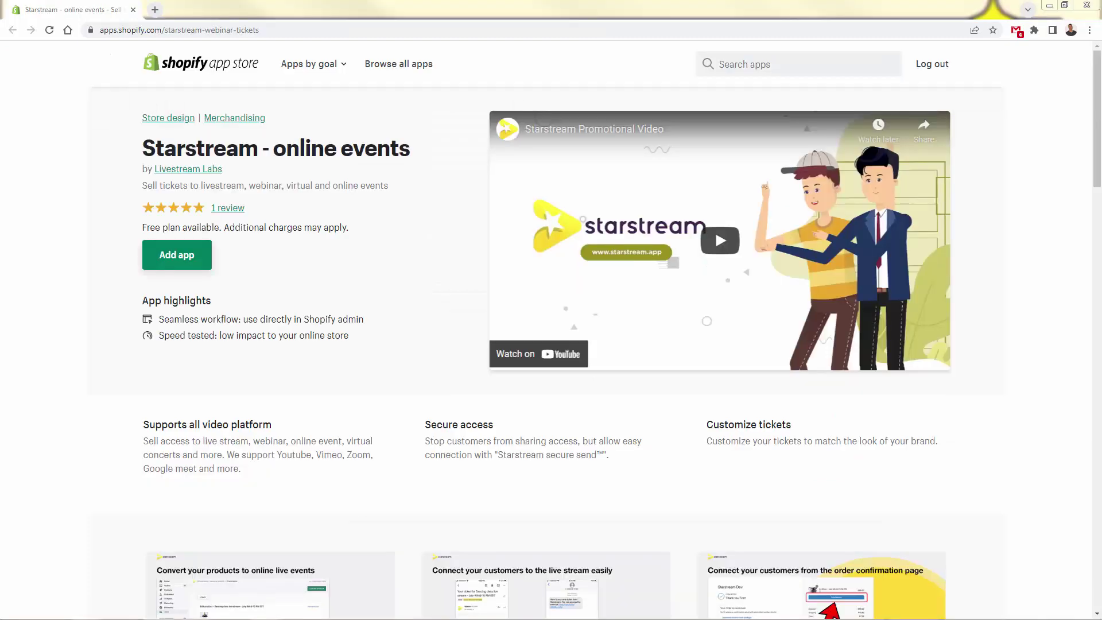